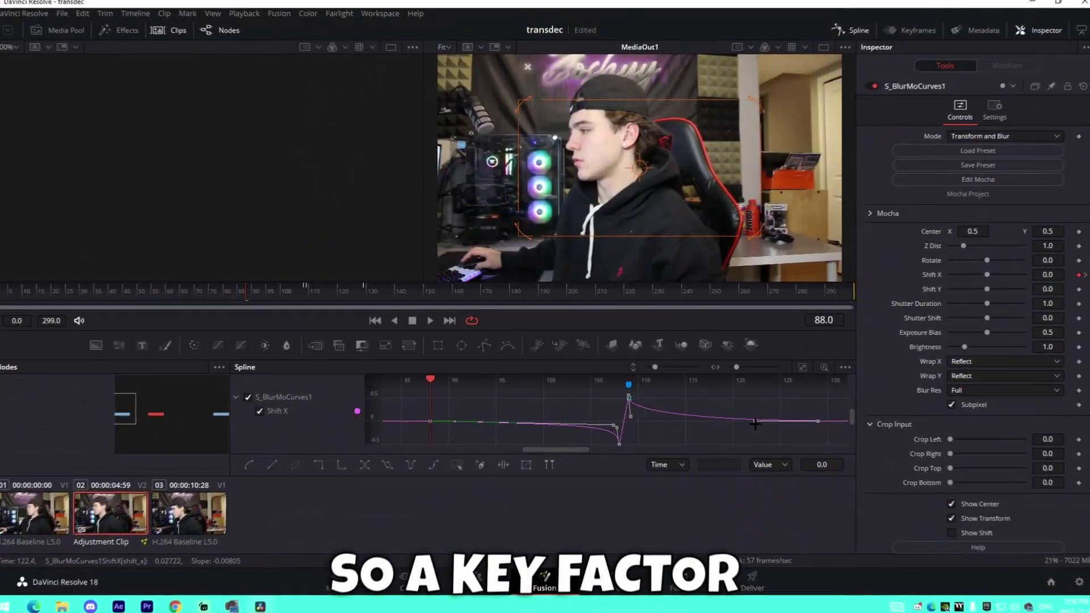
Pull the handle of the last Shift X keyframe back toward the curve's peak in the spline and play the composition
{"action": "left_click_drag", "start_coordinate": [750, 423], "coordinate": [633, 423]}
{"action": "key", "text": "space"}
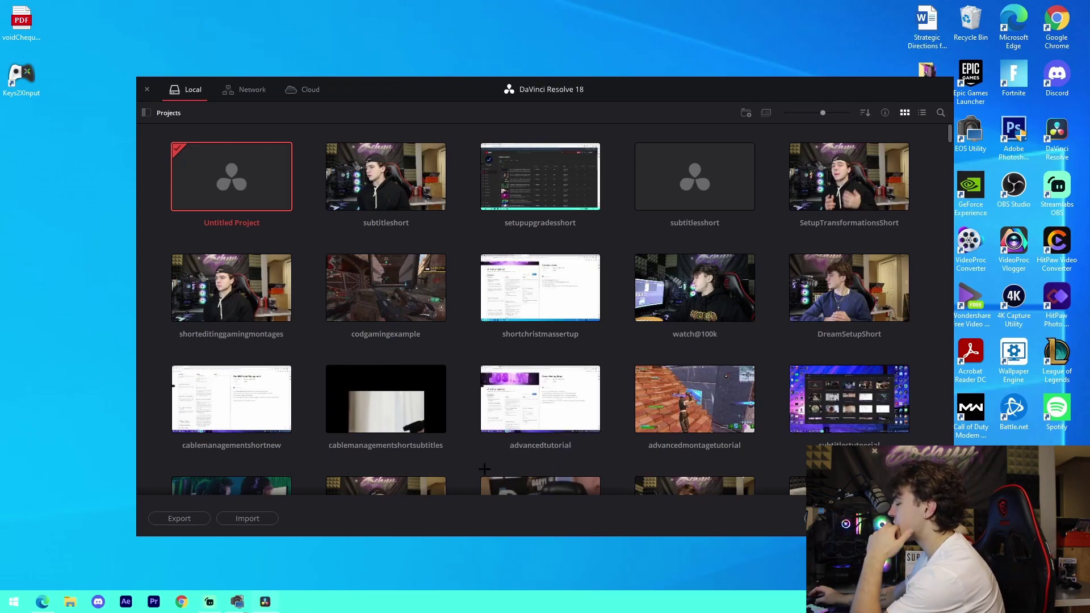
Create a new project named transdec and show its Edit page in a maximized window
{"action": "key", "text": "ctrl+n"}
{"action": "type", "text": "transdec"}
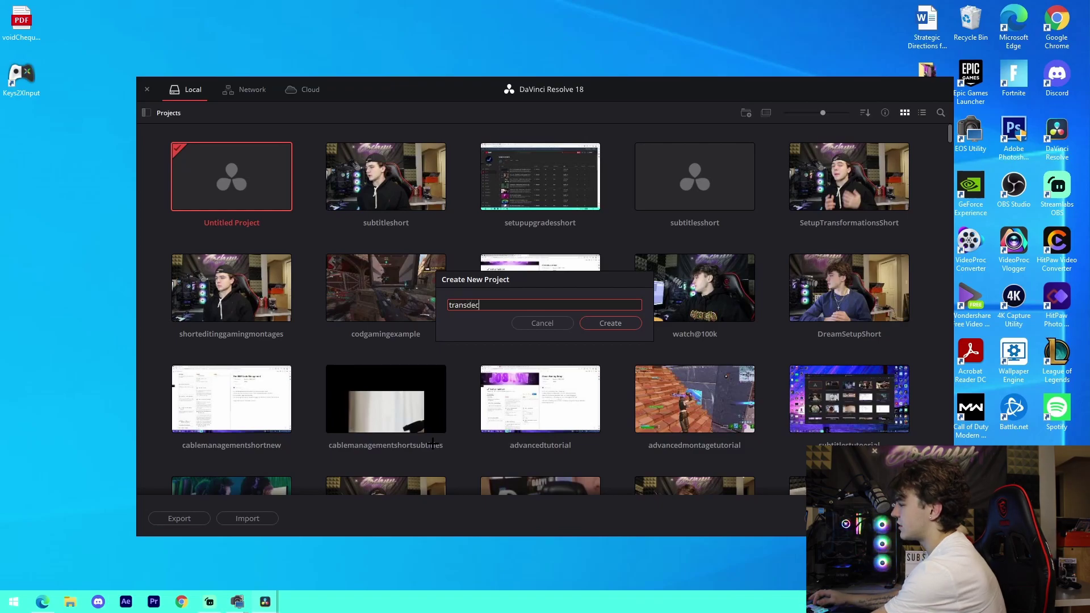
{"action": "key", "text": "Return"}
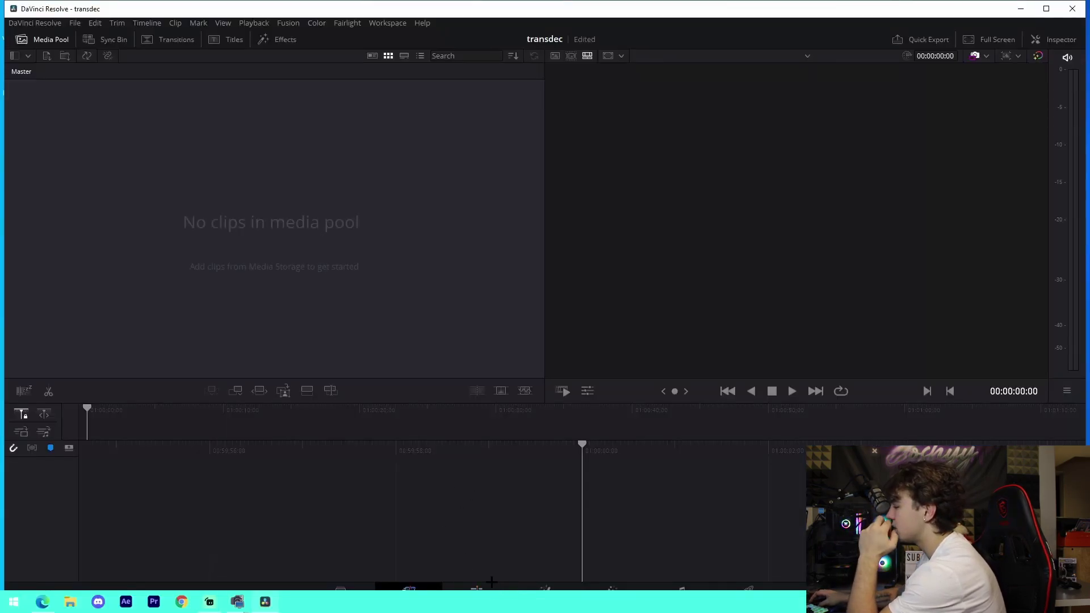
{"action": "left_click", "coordinate": [480, 588]}
{"action": "double_click", "coordinate": [462, 7]}
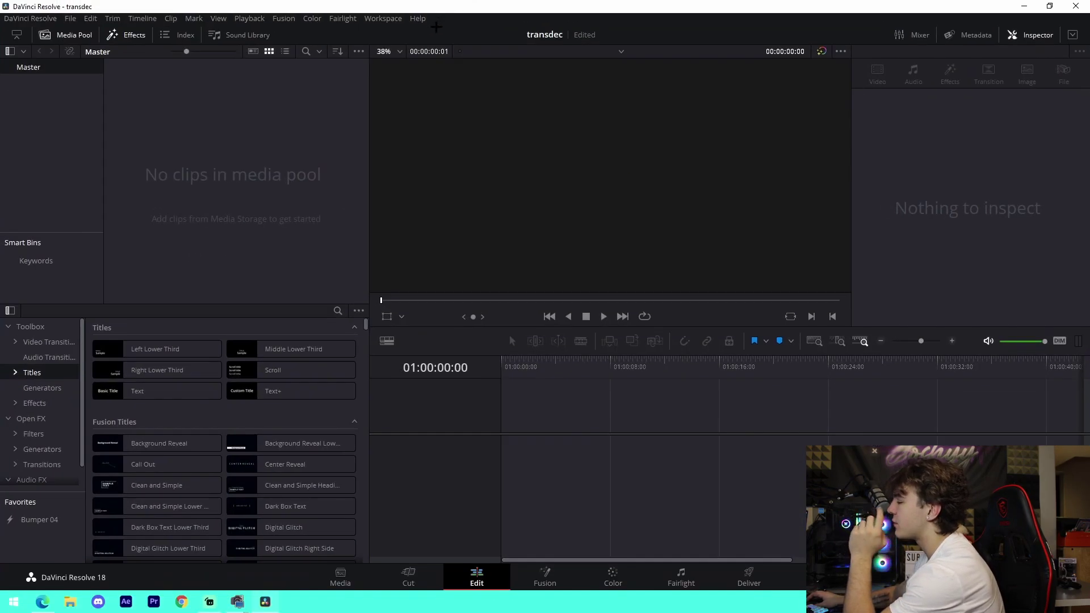
Import MVI_0911.MOV from the 2022_12_14 folder inside Setup Recordings into the media pool
{"action": "left_click", "coordinate": [71, 602]}
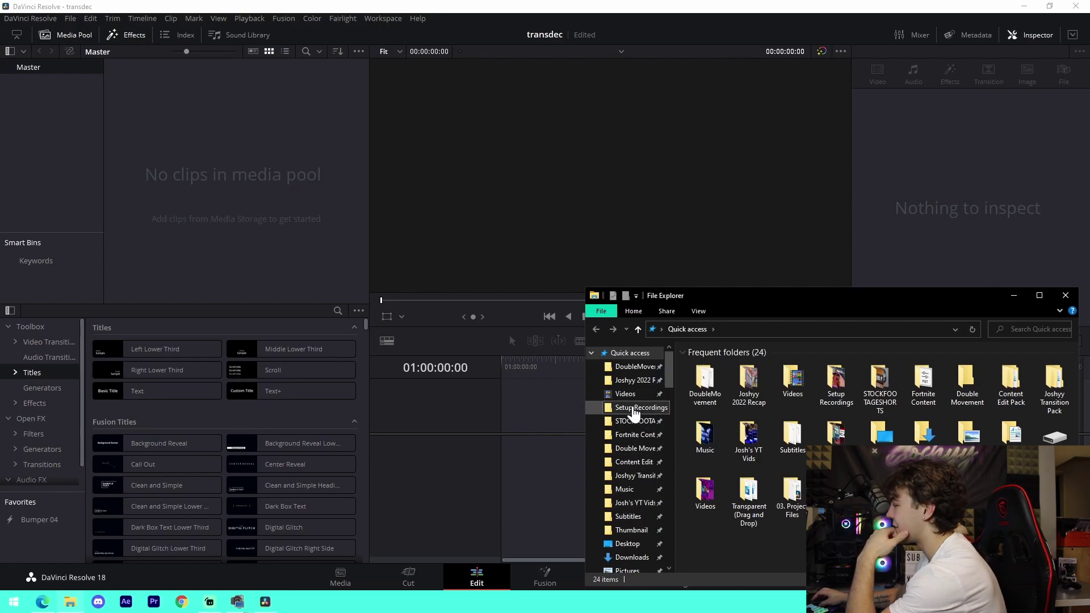
{"action": "left_click", "coordinate": [633, 409]}
{"action": "left_click", "coordinate": [679, 329]}
{"action": "double_click", "coordinate": [852, 547]}
{"action": "left_click_drag", "start_coordinate": [677, 517], "coordinate": [670, 370]}
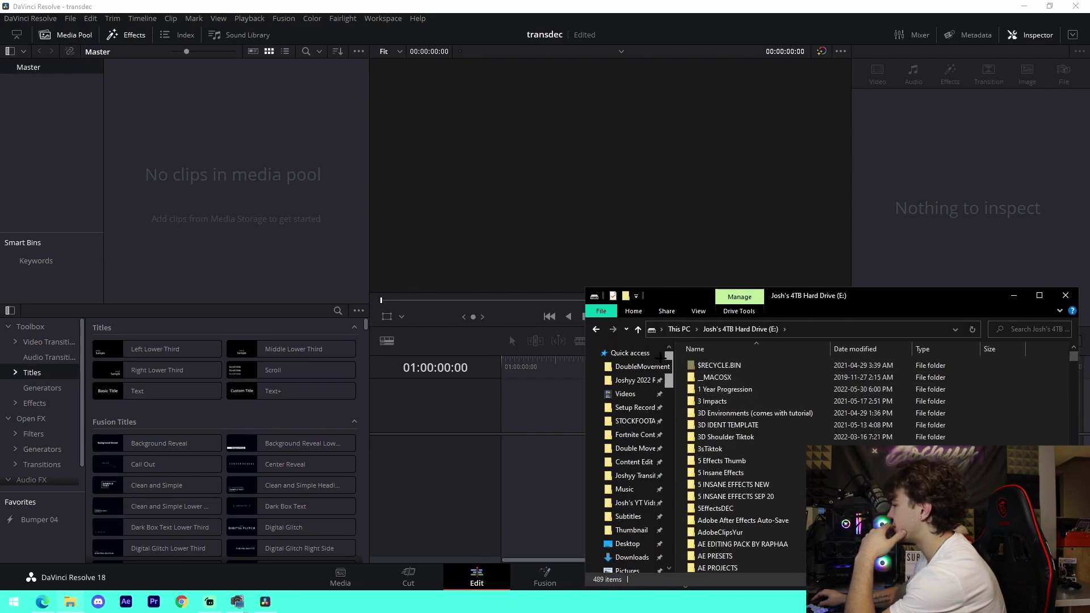
{"action": "left_click", "coordinate": [631, 408]}
{"action": "scroll", "coordinate": [702, 388], "scroll_direction": "down", "scroll_amount": 5}
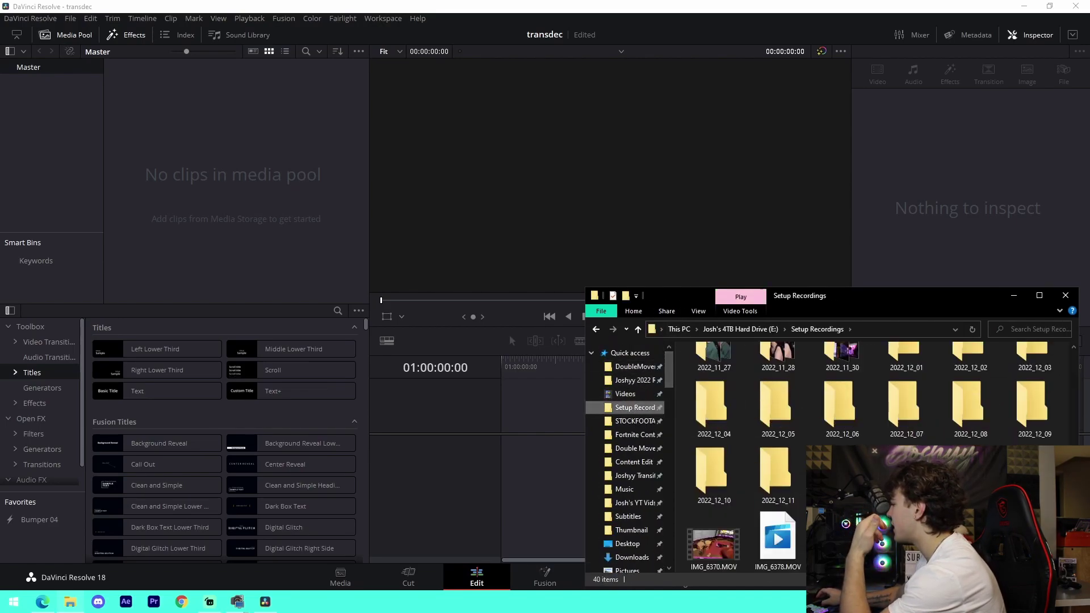
{"action": "double_click", "coordinate": [1034, 455]}
{"action": "left_click_drag", "start_coordinate": [714, 389], "coordinate": [244, 141]}
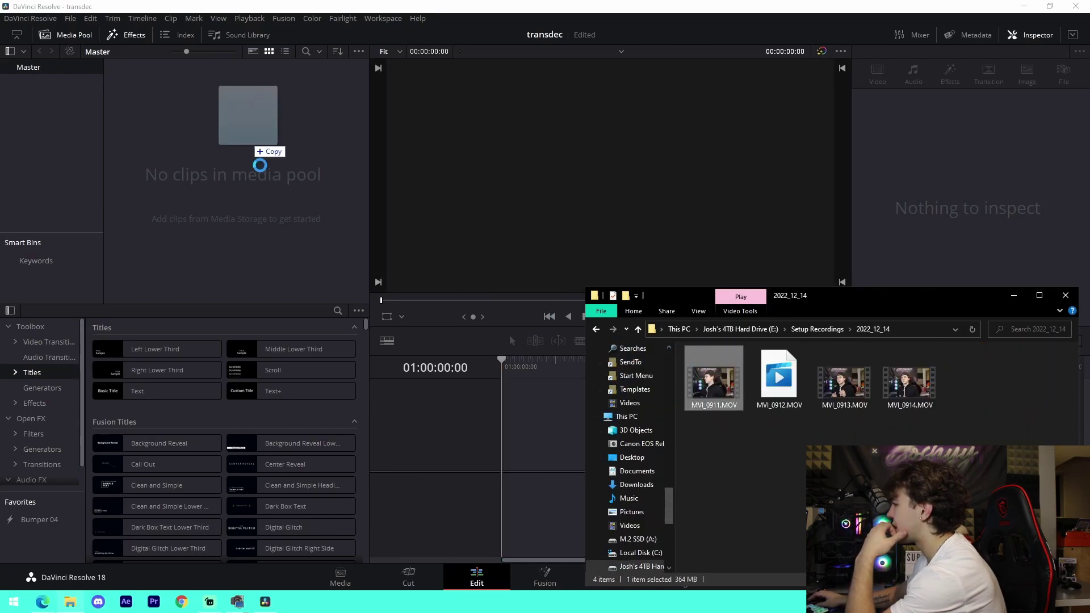
{"action": "left_click", "coordinate": [571, 352]}
Set the project's timeline frame rate to 60 frames per second and confirm the change
{"action": "left_click", "coordinate": [71, 18]}
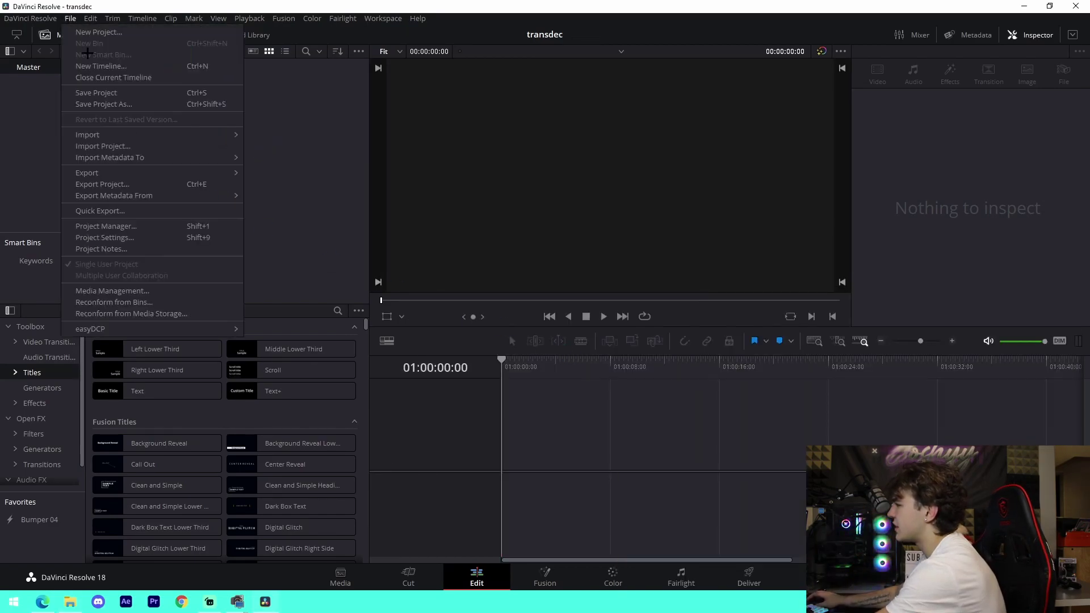
{"action": "left_click", "coordinate": [120, 240]}
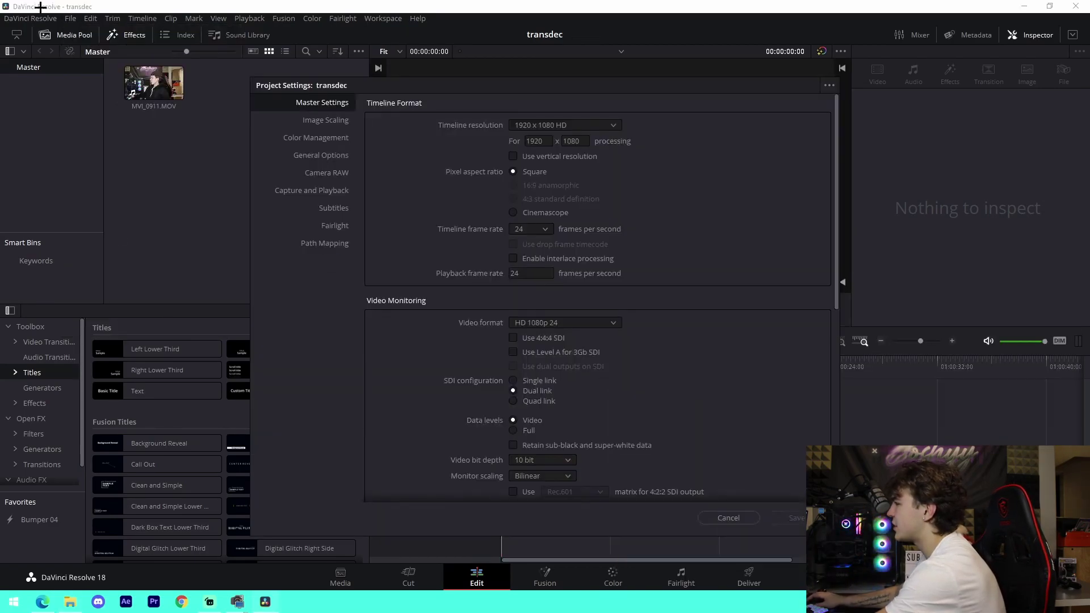
{"action": "left_click", "coordinate": [546, 232]}
{"action": "left_click", "coordinate": [518, 359]}
{"action": "left_click", "coordinate": [540, 228]}
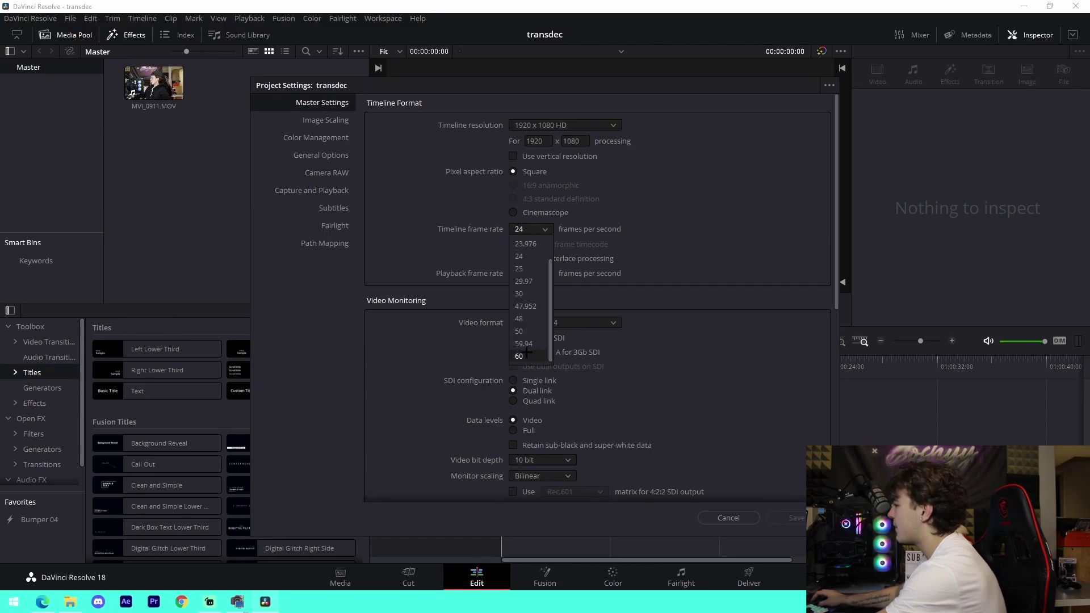
{"action": "left_click", "coordinate": [518, 355]}
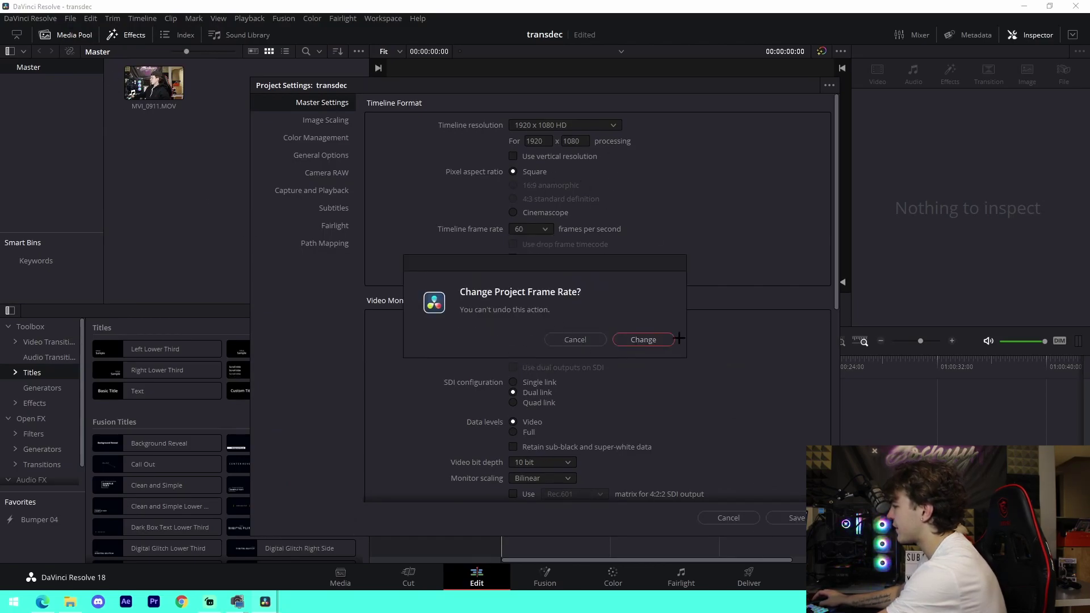
{"action": "left_click", "coordinate": [673, 340]}
Place MVI_0911.MOV on a new timeline and split it at about 3 seconds
{"action": "left_click_drag", "start_coordinate": [154, 85], "coordinate": [505, 448]}
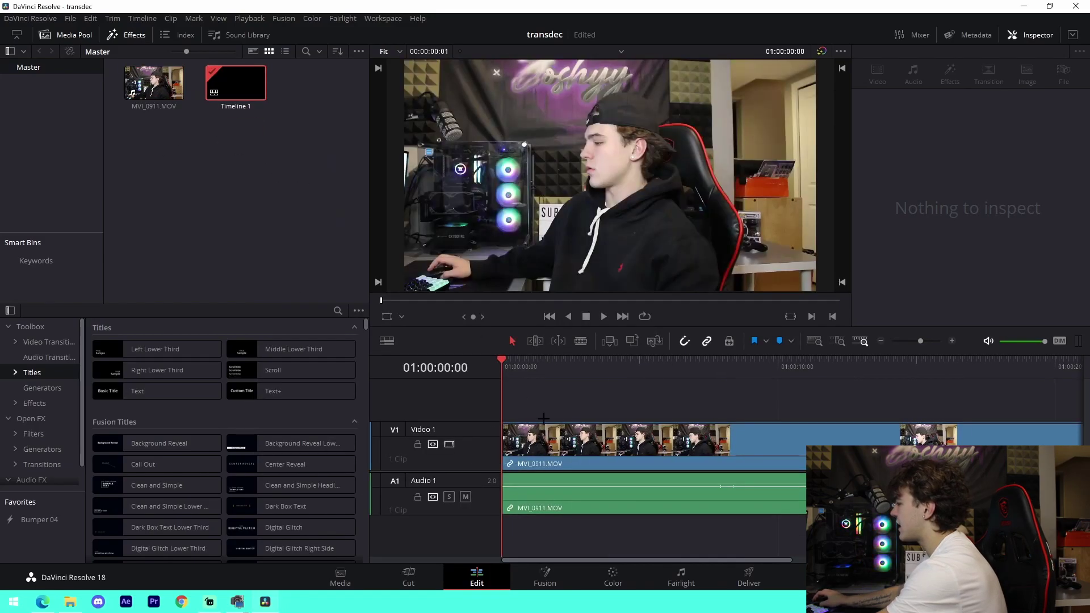
{"action": "key", "text": "b"}
{"action": "left_click", "coordinate": [583, 477]}
Split the second piece of footage at about 8 seconds and delete the unwanted part
{"action": "key", "text": "a"}
{"action": "left_click", "coordinate": [694, 465]}
{"action": "key", "text": "b"}
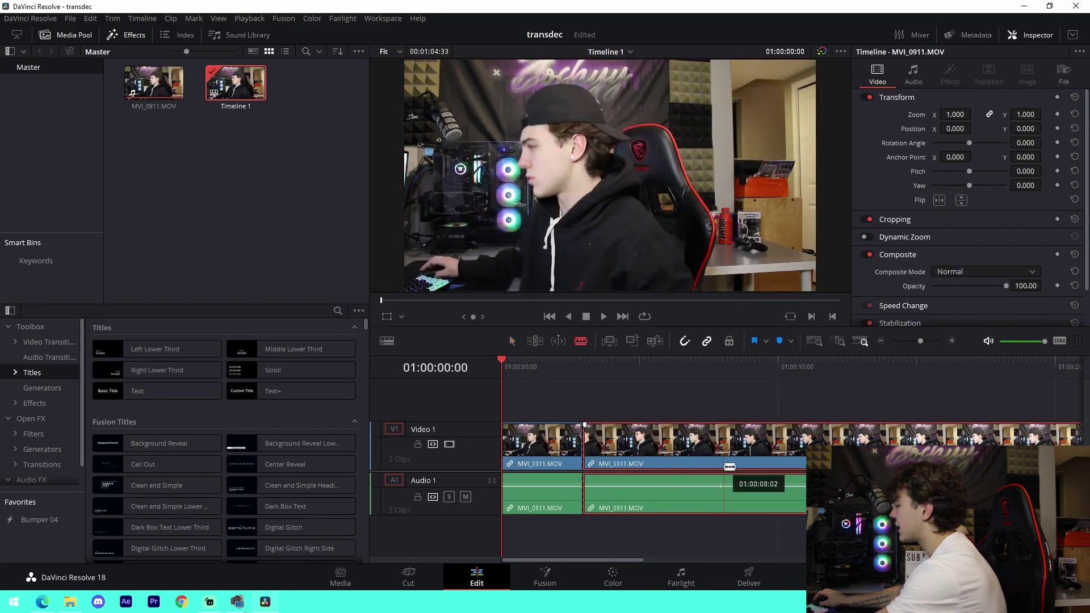
{"action": "left_click", "coordinate": [725, 467]}
{"action": "key", "text": "a"}
{"action": "key", "text": "BackSpace"}
Adjust the clip edges so two short clips meet at a single cut, undoing the unwanted clip moves
{"action": "left_click_drag", "start_coordinate": [583, 448], "coordinate": [595, 447]}
{"action": "left_click_drag", "start_coordinate": [667, 458], "coordinate": [704, 457]}
{"action": "left_click_drag", "start_coordinate": [634, 452], "coordinate": [962, 457]}
{"action": "key", "text": "ctrl+z"}
{"action": "key", "text": "ctrl+z"}
{"action": "key", "text": "ctrl+z"}
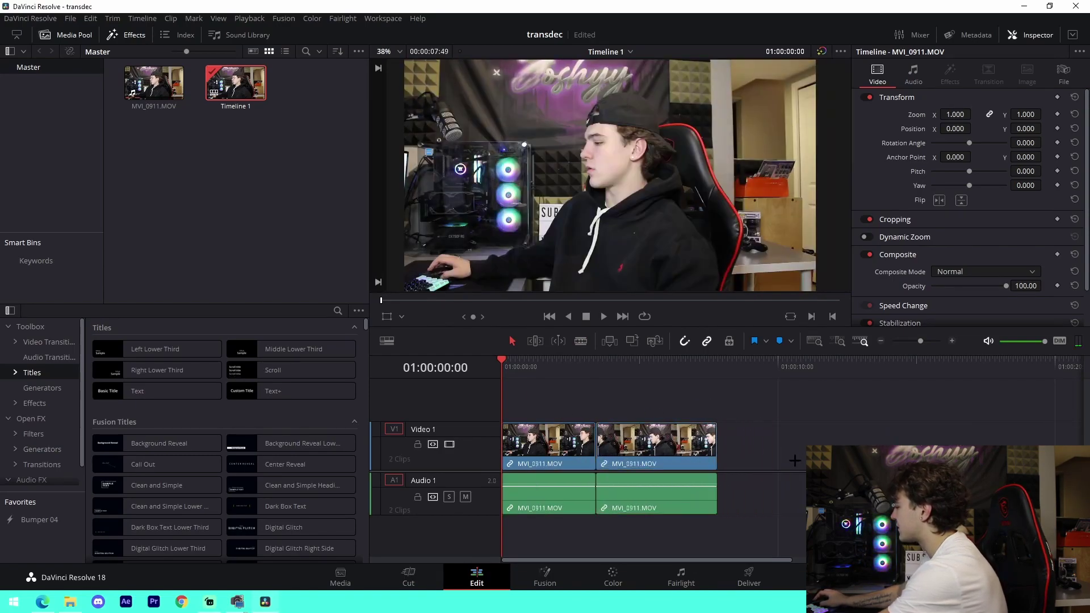
Play the timeline across the cut between the two clips
{"action": "left_click", "coordinate": [561, 366]}
{"action": "key", "text": "space"}
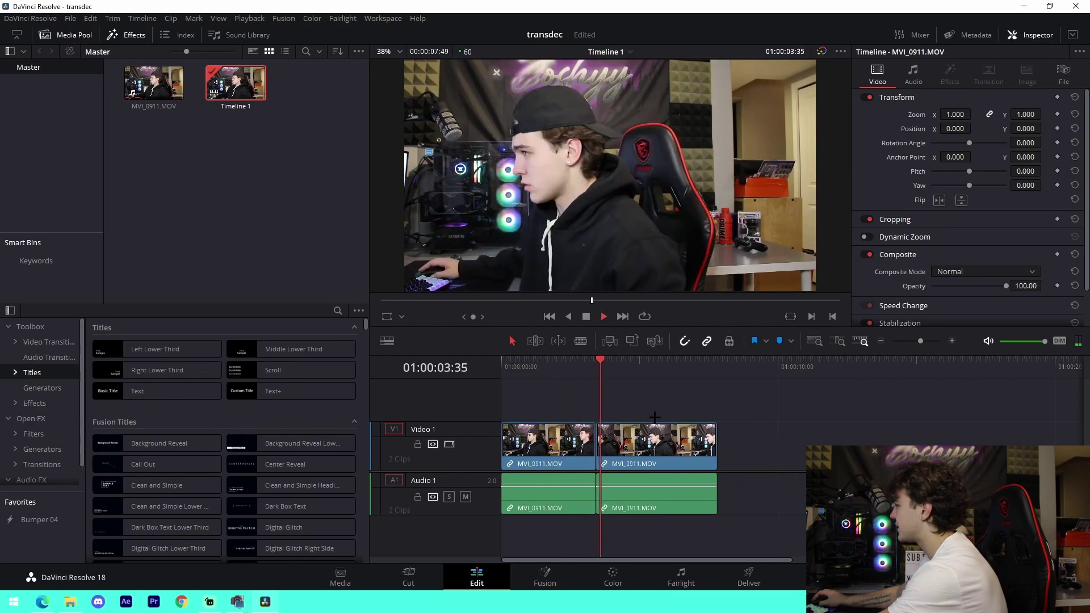
{"action": "key", "text": "space"}
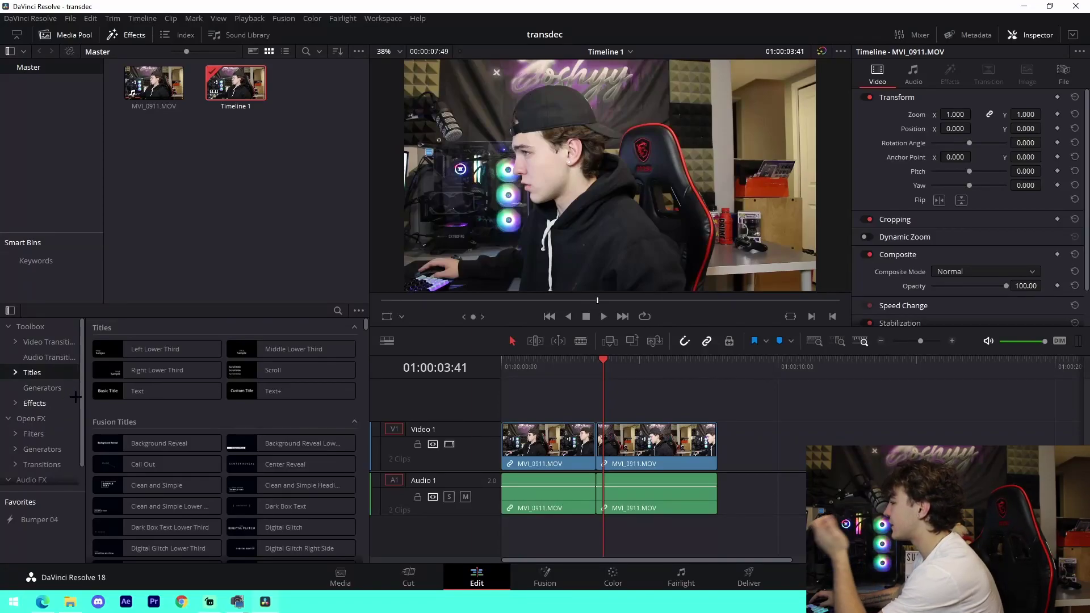
Place an Adjustment Clip over the cut on Video 2 and park the playhead on the cut
{"action": "left_click", "coordinate": [18, 404]}
{"action": "left_click_drag", "start_coordinate": [154, 350], "coordinate": [583, 403]}
{"action": "left_click", "coordinate": [595, 370]}
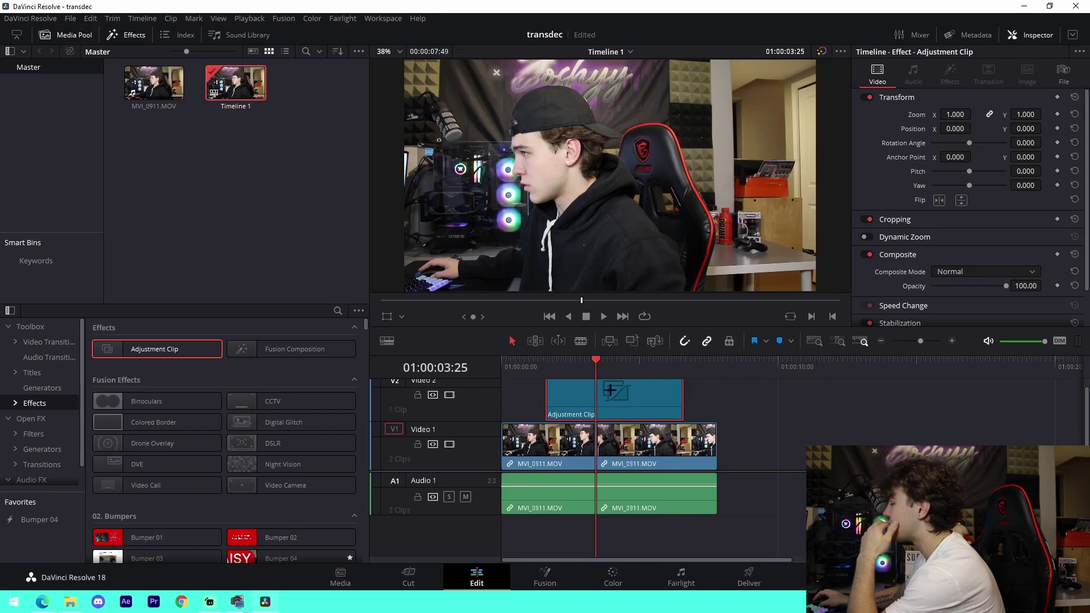
Open the adjustment clip in Fusion and add an S_BlurMoCurves node between MediaIn1 and MediaOut1
{"action": "left_click", "coordinate": [545, 576]}
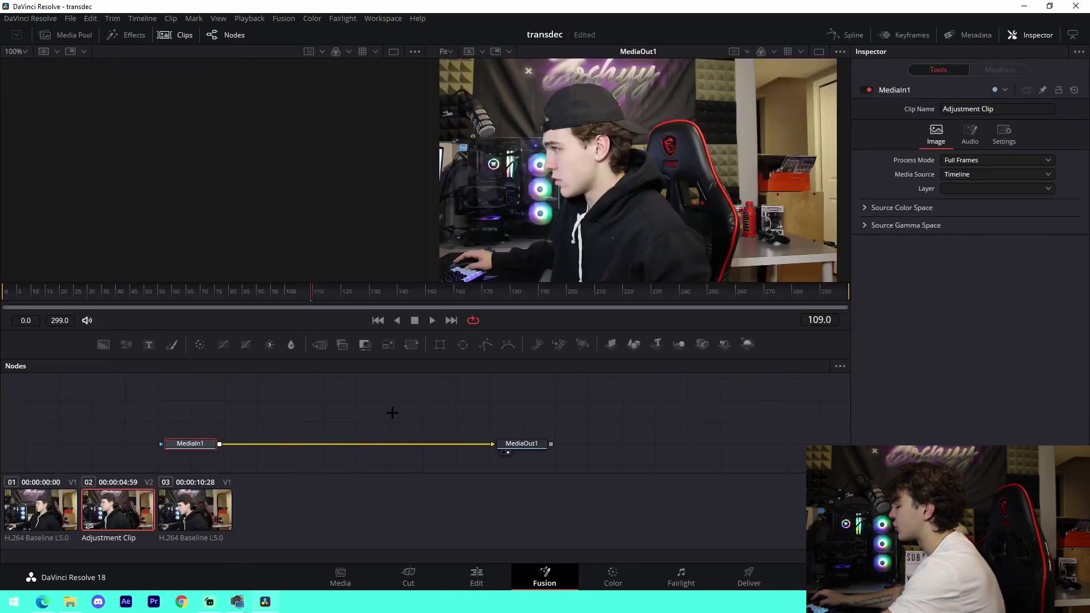
{"action": "key", "text": "shift+space"}
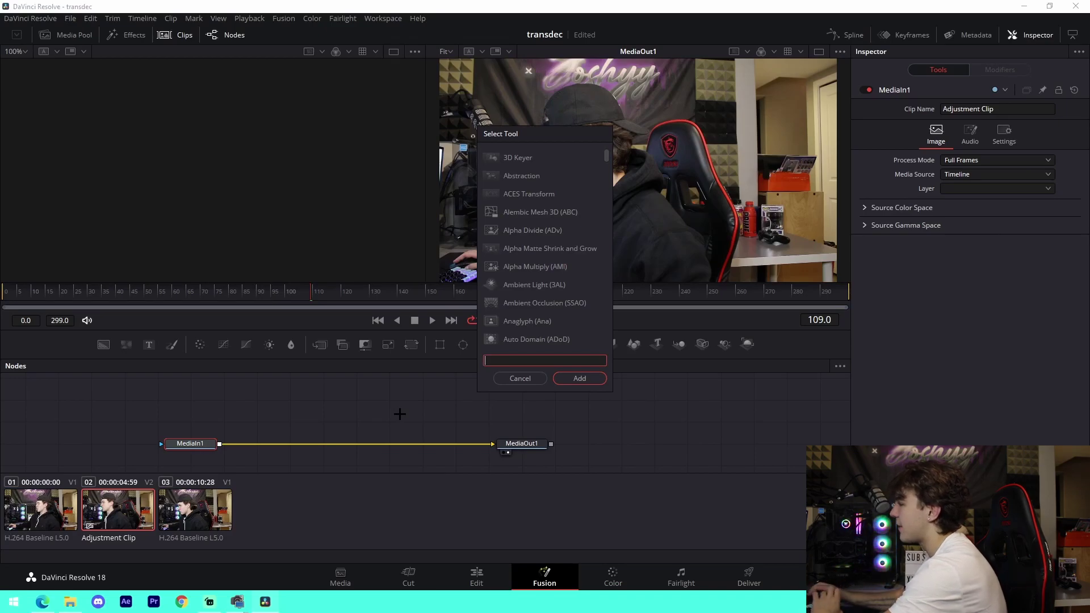
{"action": "type", "text": "blurmo"}
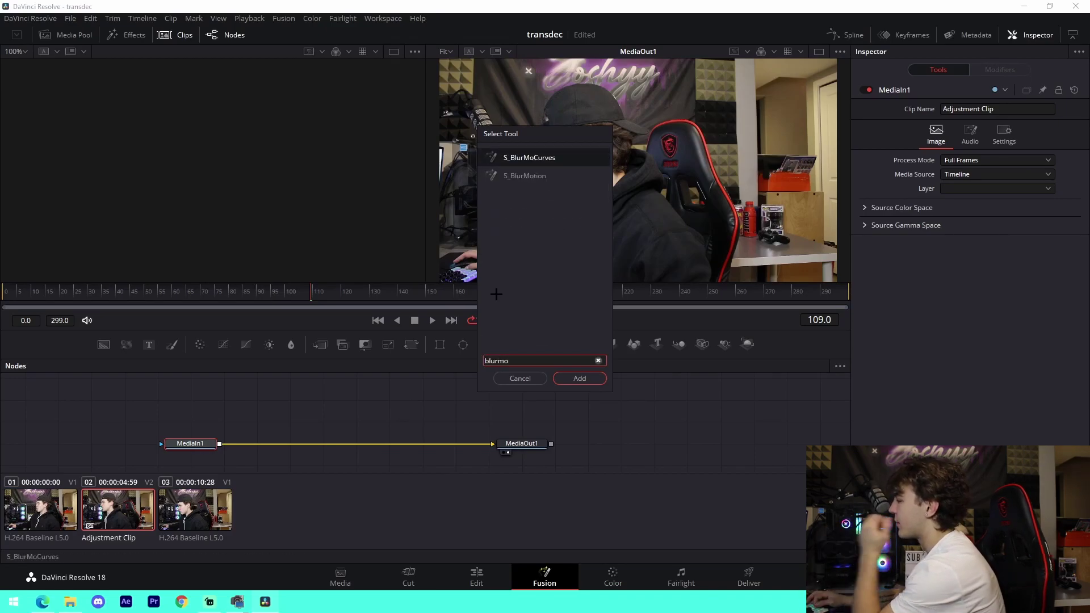
{"action": "left_click", "coordinate": [565, 379]}
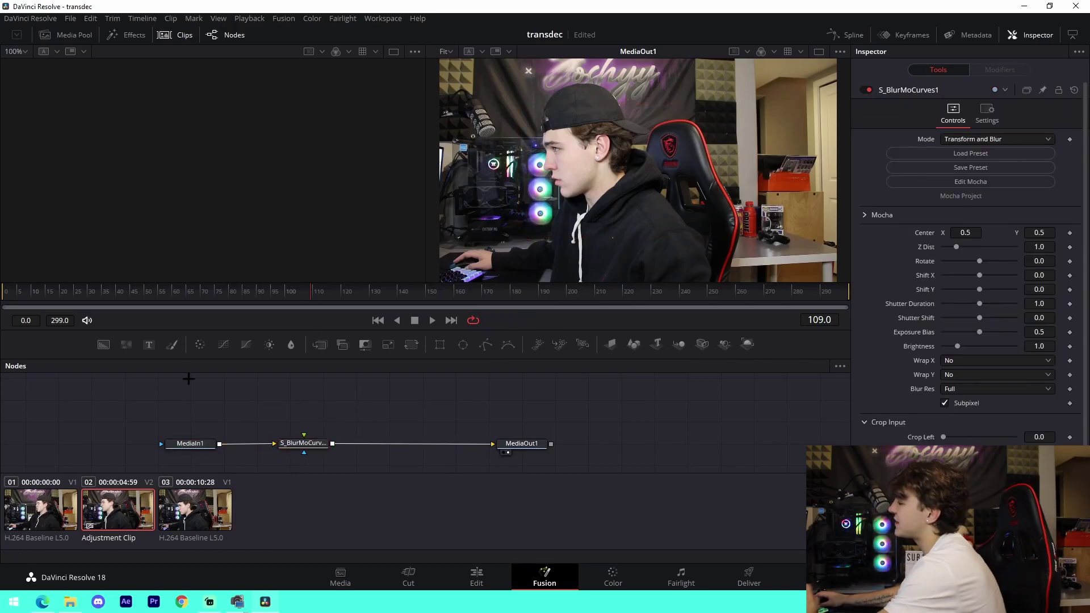
Add a timeline marker at the cut at 01:00:03:25 on the Edit page and reopen the adjustment clip in Fusion
{"action": "left_click", "coordinate": [477, 579]}
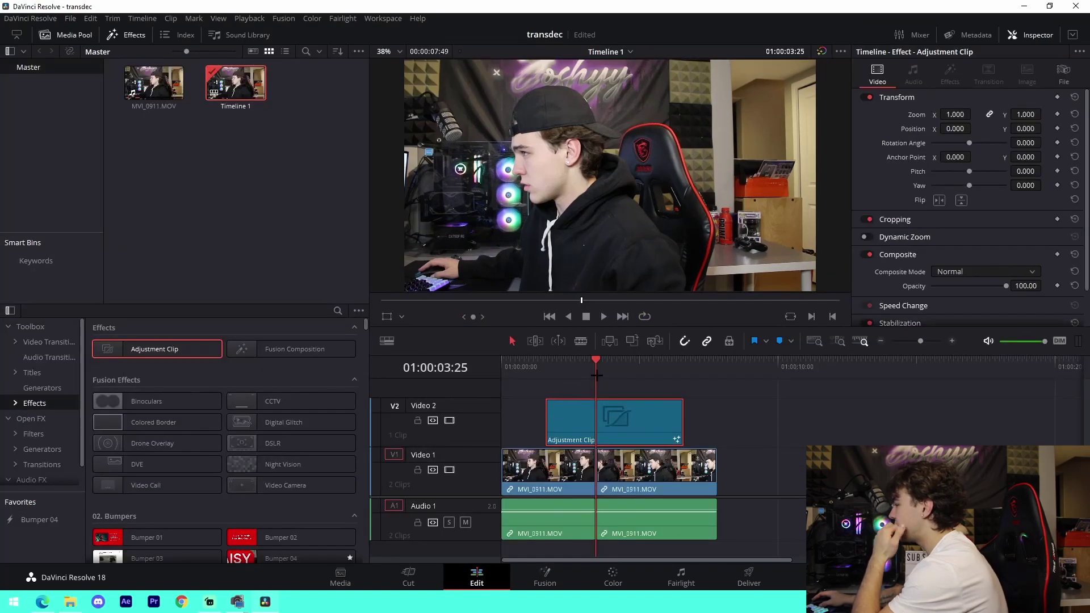
{"action": "left_click", "coordinate": [651, 390]}
{"action": "left_click", "coordinate": [777, 340]}
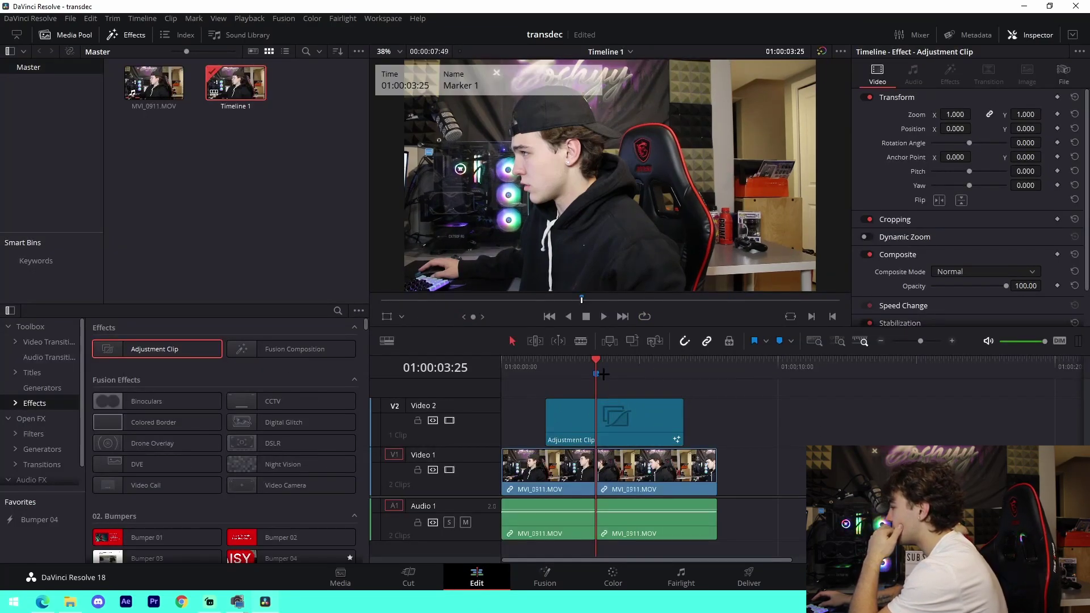
{"action": "left_click", "coordinate": [619, 423]}
{"action": "left_click", "coordinate": [545, 578]}
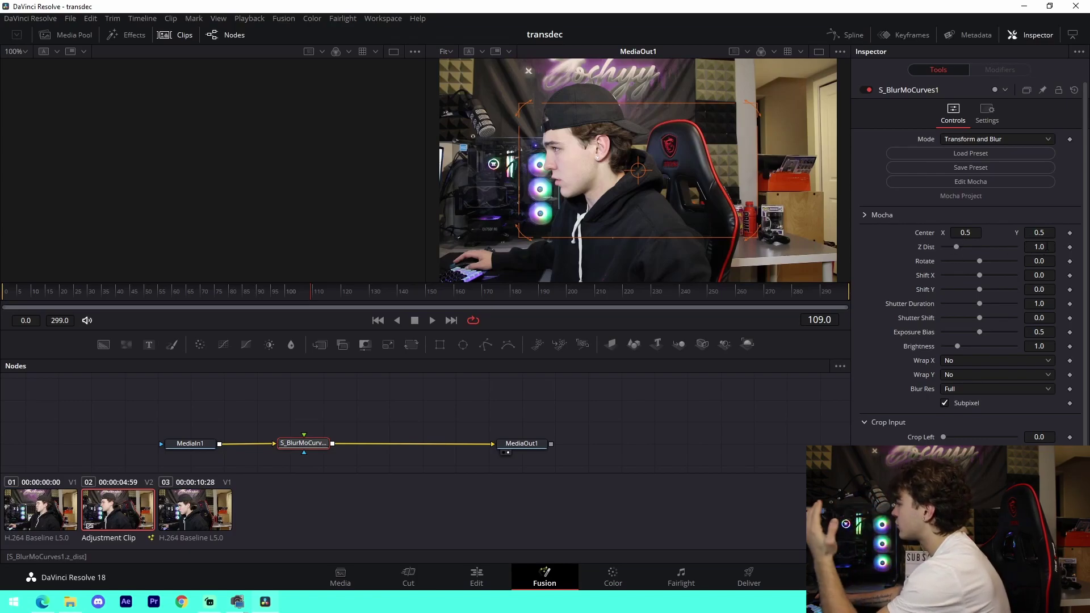
Set Z Dist of S_BlurMoCurves to 0.4 and keyframe it at frame 109
{"action": "key", "text": "BackSpace"}
{"action": "key", "text": "BackSpace"}
{"action": "type", "text": ".4"}
{"action": "key", "text": "Tab"}
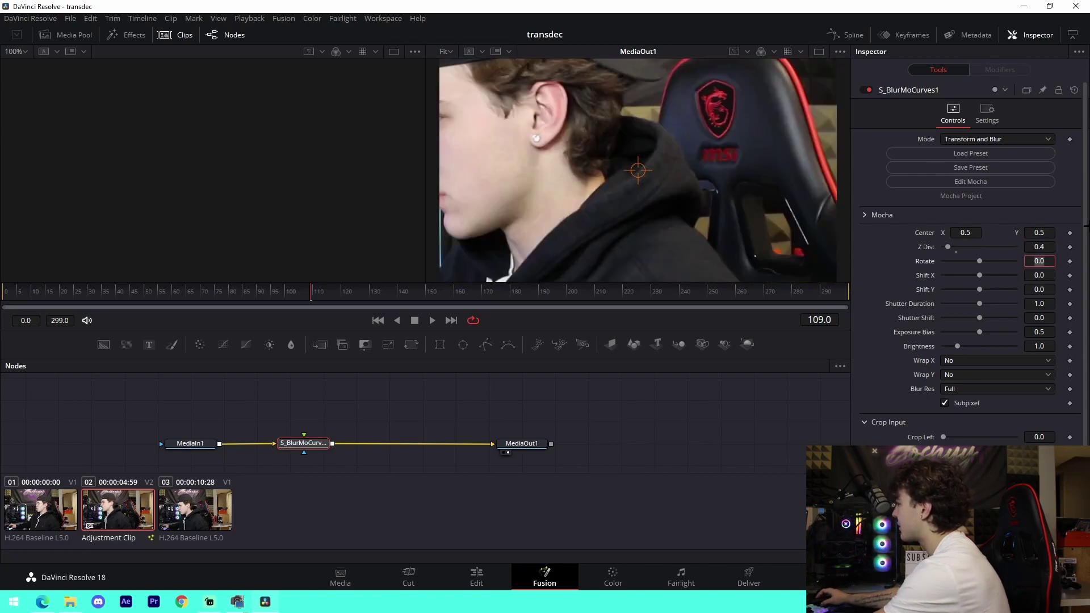
{"action": "left_click", "coordinate": [1069, 247]}
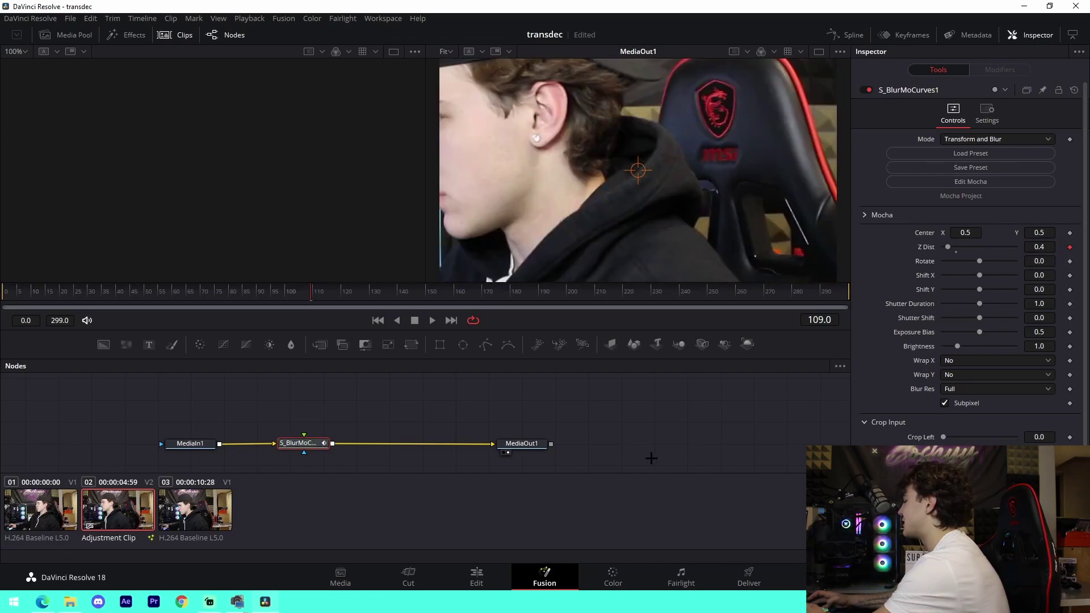
Go back one frame to frame 108 and set Z Dist to 1.6
{"action": "key", "text": "Left"}
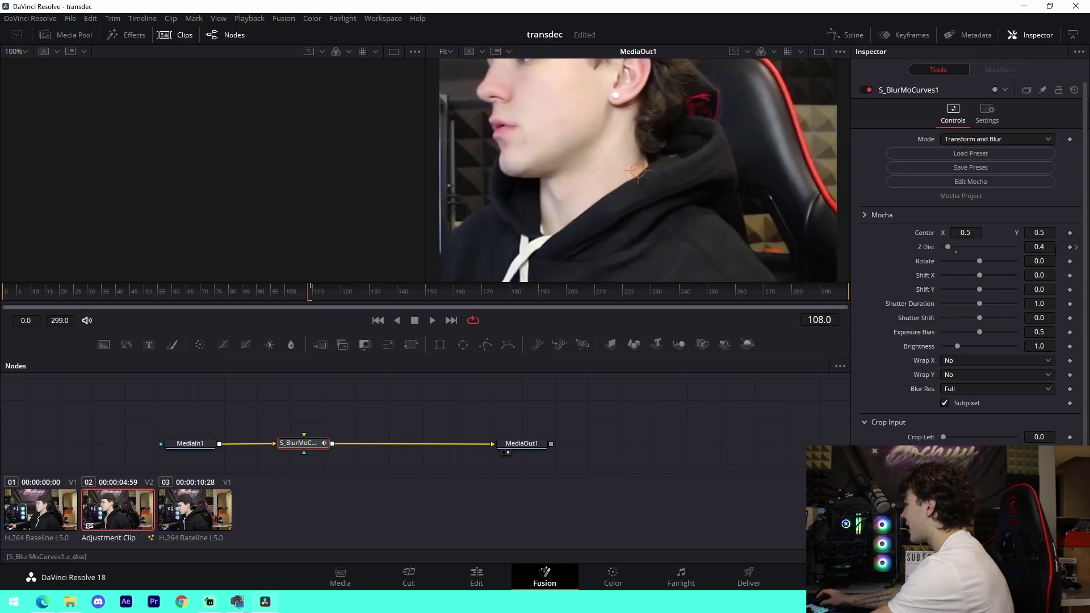
{"action": "type", "text": "1.6"}
{"action": "key", "text": "Tab"}
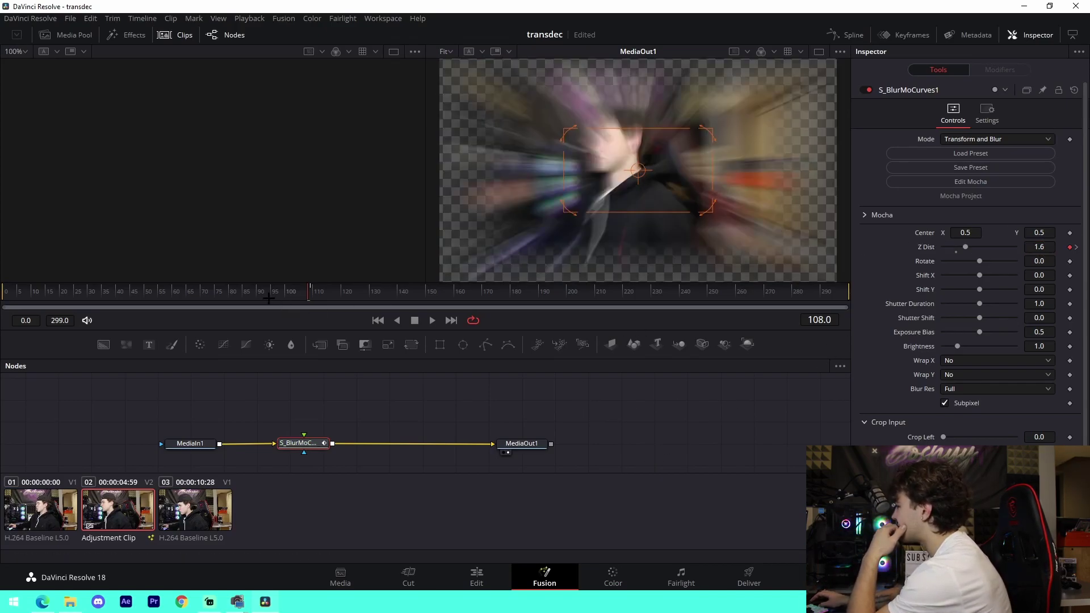
Step back 20 frames to frame 88 and set Z Dist to 1
{"action": "left_click_drag", "start_coordinate": [268, 297], "coordinate": [309, 289]}
{"action": "key", "text": "Left"}
{"action": "key", "text": "Left"}
{"action": "key", "text": "Left"}
{"action": "key", "text": "Left"}
{"action": "key", "text": "Left"}
{"action": "key", "text": "Left"}
{"action": "key", "text": "Left"}
{"action": "key", "text": "Left"}
{"action": "key", "text": "Left"}
{"action": "key", "text": "Left"}
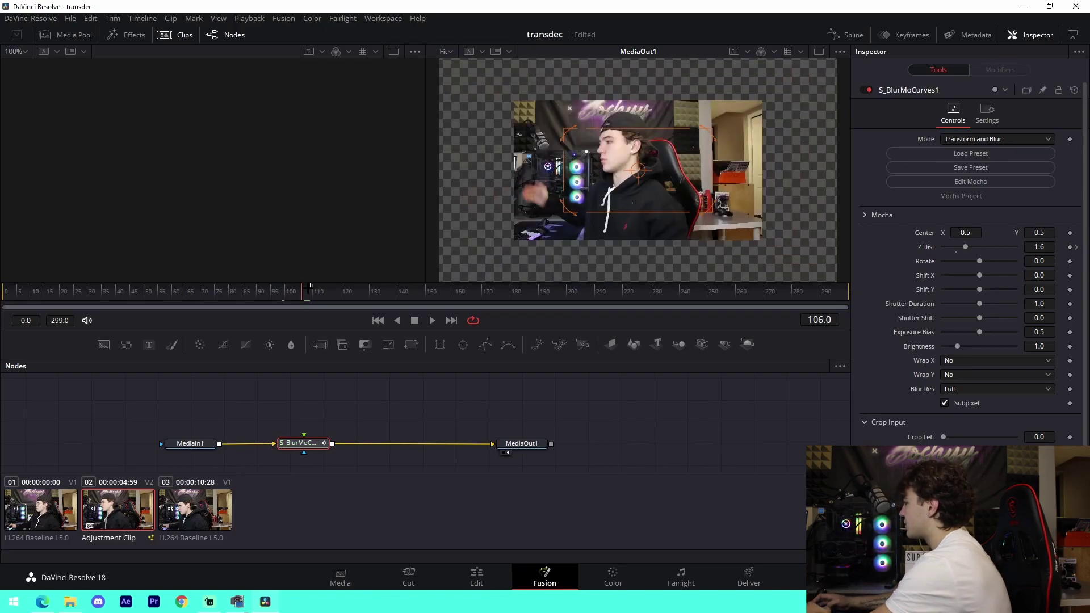
{"action": "key", "text": "Left"}
{"action": "key", "text": "Left"}
{"action": "key", "text": "Left"}
{"action": "key", "text": "Left"}
{"action": "key", "text": "Left"}
{"action": "key", "text": "Left"}
{"action": "key", "text": "Left"}
{"action": "key", "text": "Left"}
{"action": "key", "text": "Left"}
{"action": "key", "text": "Left"}
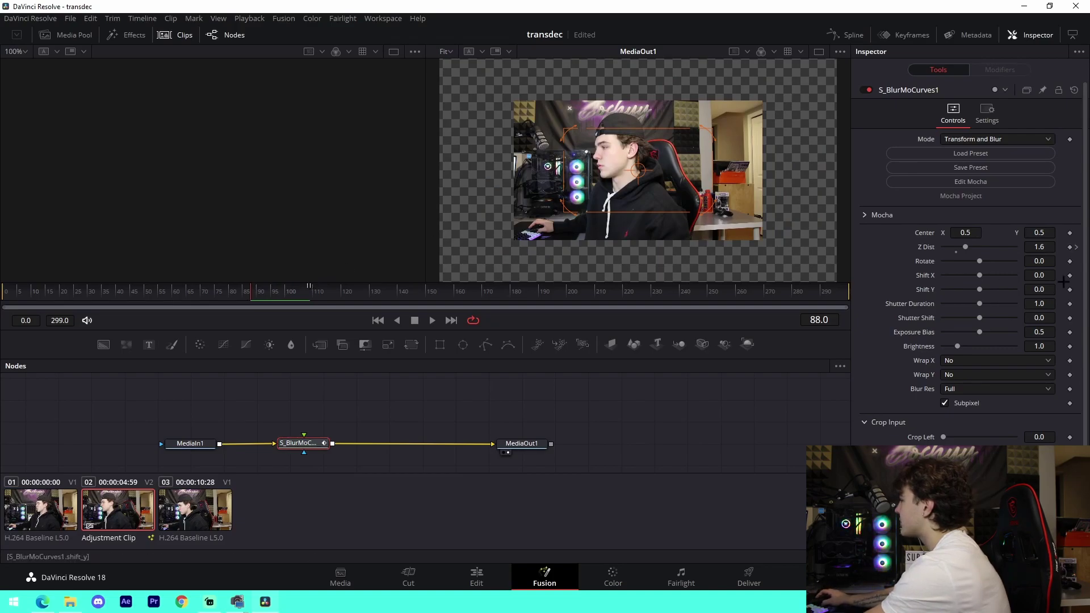
{"action": "double_click", "coordinate": [1038, 247]}
{"action": "type", "text": "1"}
{"action": "key", "text": "Tab"}
Move forward past the cut to frame 129 and set Z Dist to 1
{"action": "left_click", "coordinate": [314, 291]}
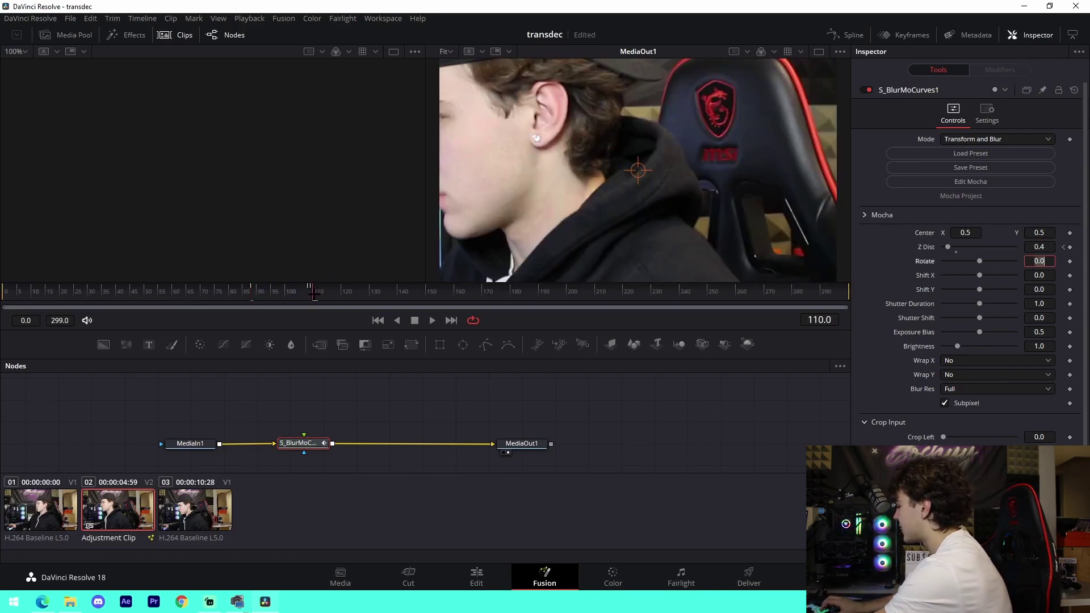
{"action": "key", "text": "space"}
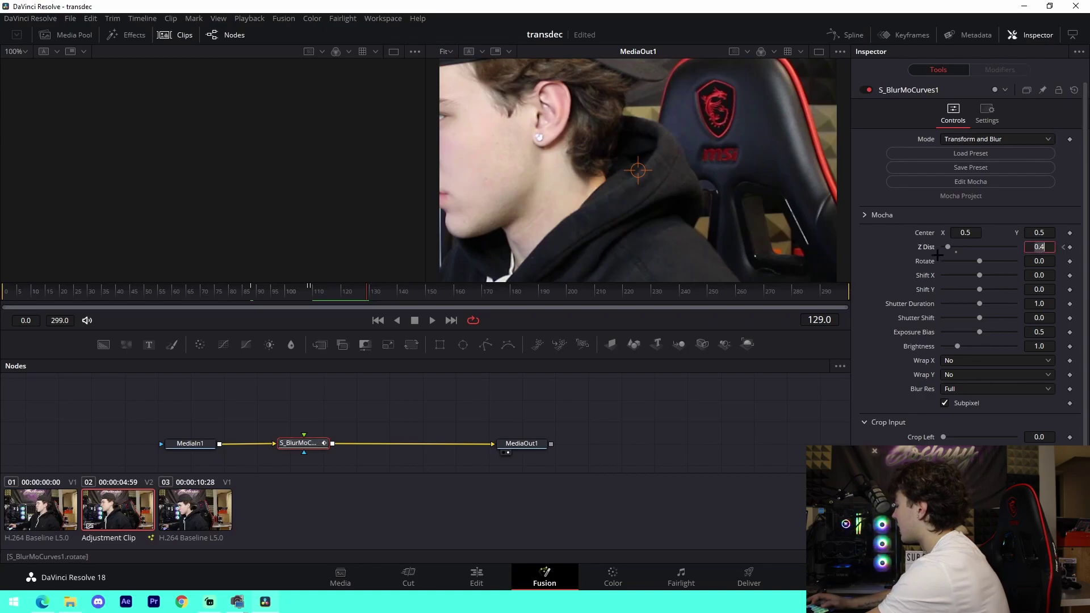
{"action": "type", "text": "1"}
{"action": "key", "text": "Tab"}
Set Wrap X and Wrap Y to Reflect and return to frame 84, ahead of the transition
{"action": "left_click", "coordinate": [959, 361]}
{"action": "left_click", "coordinate": [954, 400]}
{"action": "left_click", "coordinate": [955, 375]}
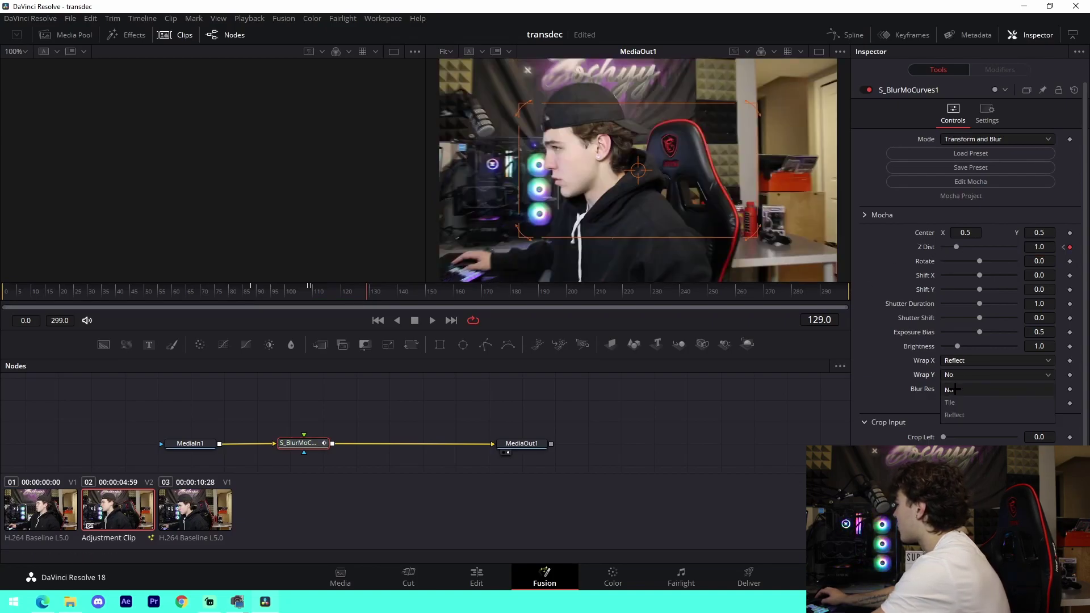
{"action": "left_click", "coordinate": [957, 403]}
{"action": "left_click", "coordinate": [952, 375]}
{"action": "left_click", "coordinate": [953, 415]}
{"action": "left_click", "coordinate": [240, 296]}
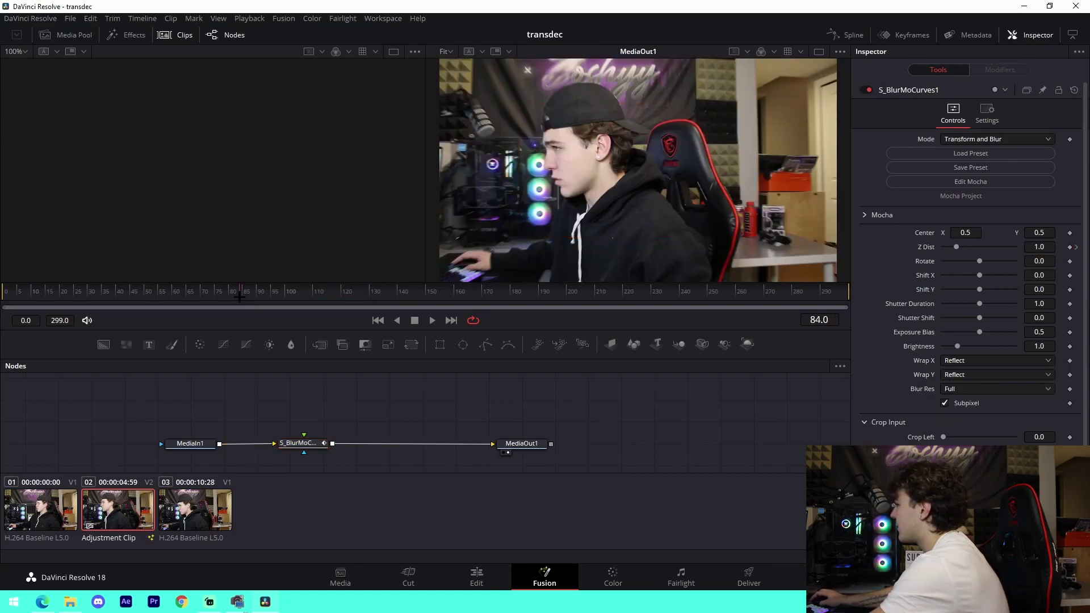
Preview the zoom transition and display the Z Dist curve of S_BlurMoCurves1 in the Spline editor, fitted to view
{"action": "key", "text": "space"}
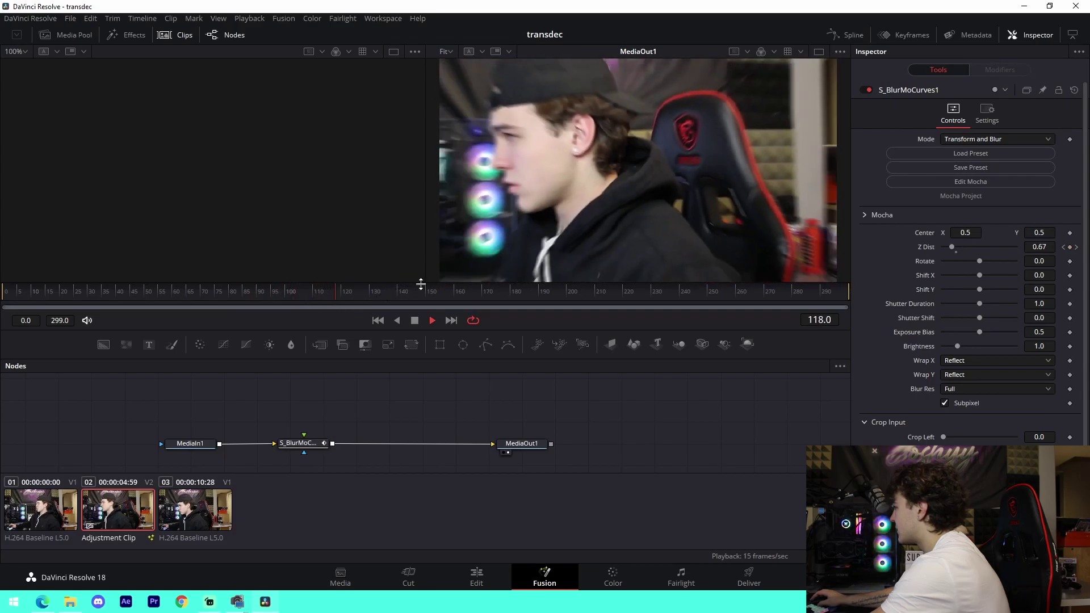
{"action": "key", "text": "space"}
{"action": "left_click", "coordinate": [301, 443]}
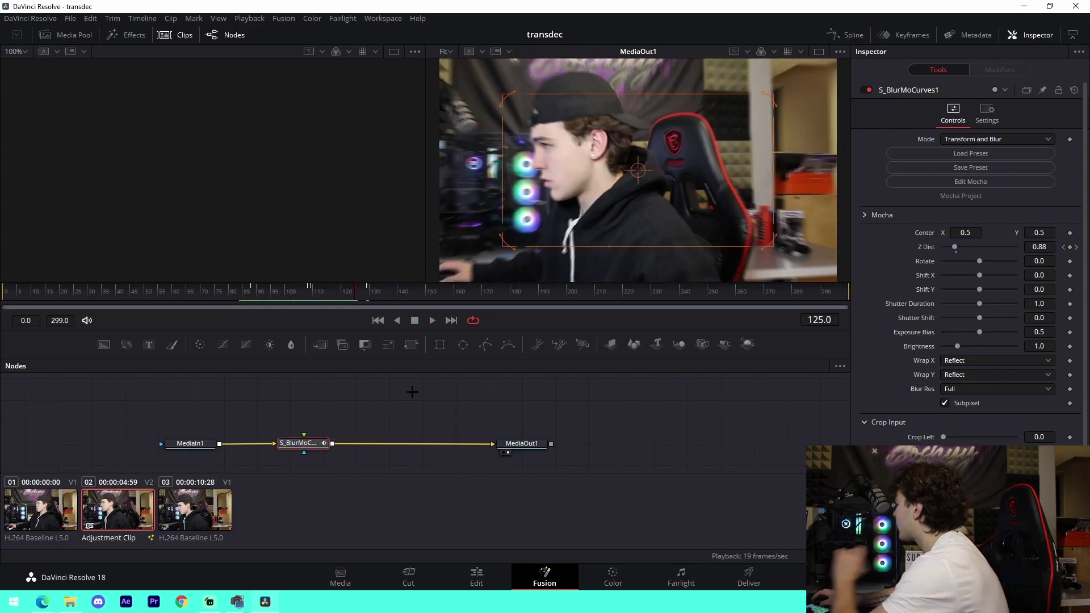
{"action": "left_click", "coordinate": [846, 34]}
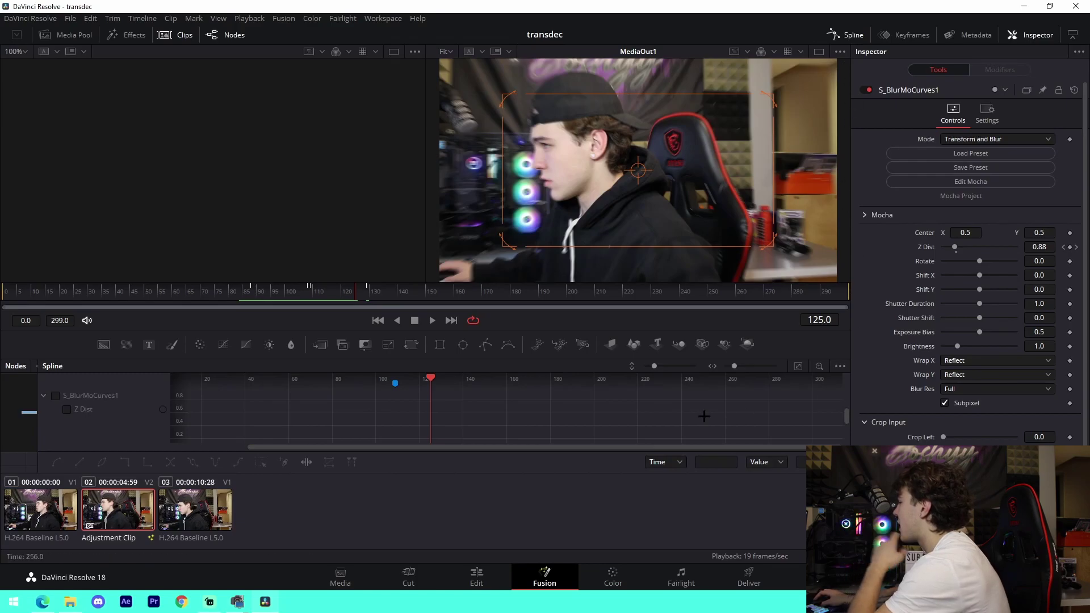
{"action": "left_click", "coordinate": [66, 410]}
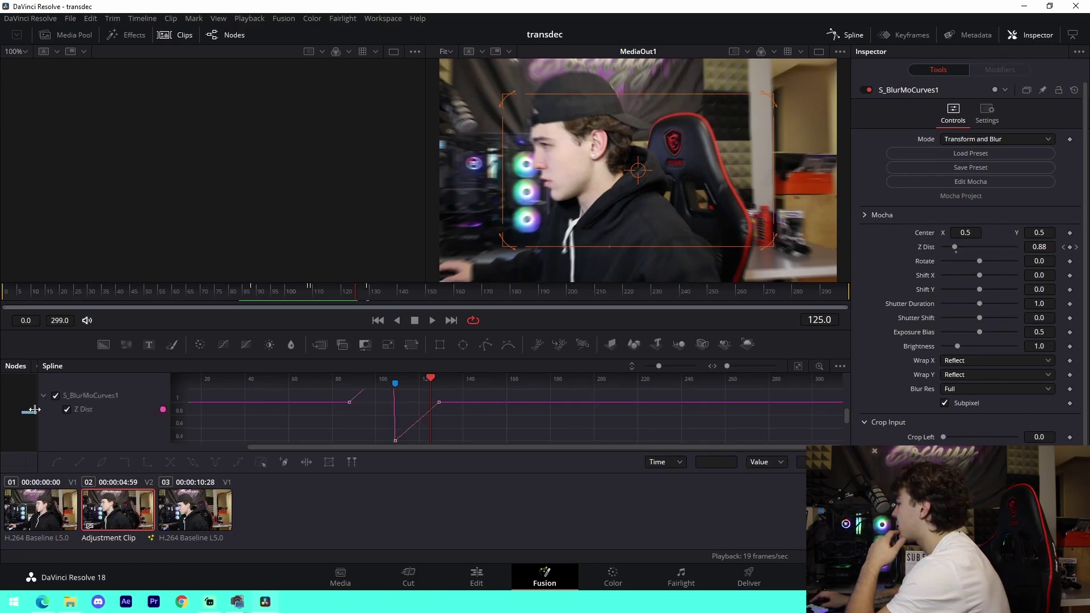
{"action": "left_click", "coordinate": [797, 366]}
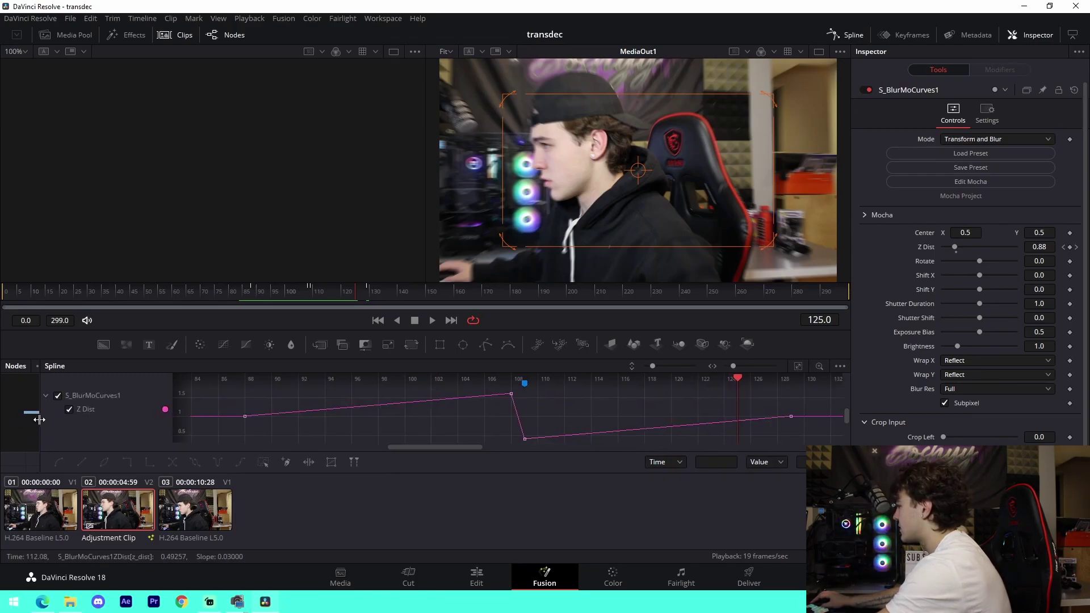
{"action": "left_click_drag", "start_coordinate": [36, 420], "coordinate": [396, 420]}
{"action": "left_click", "coordinate": [799, 366]}
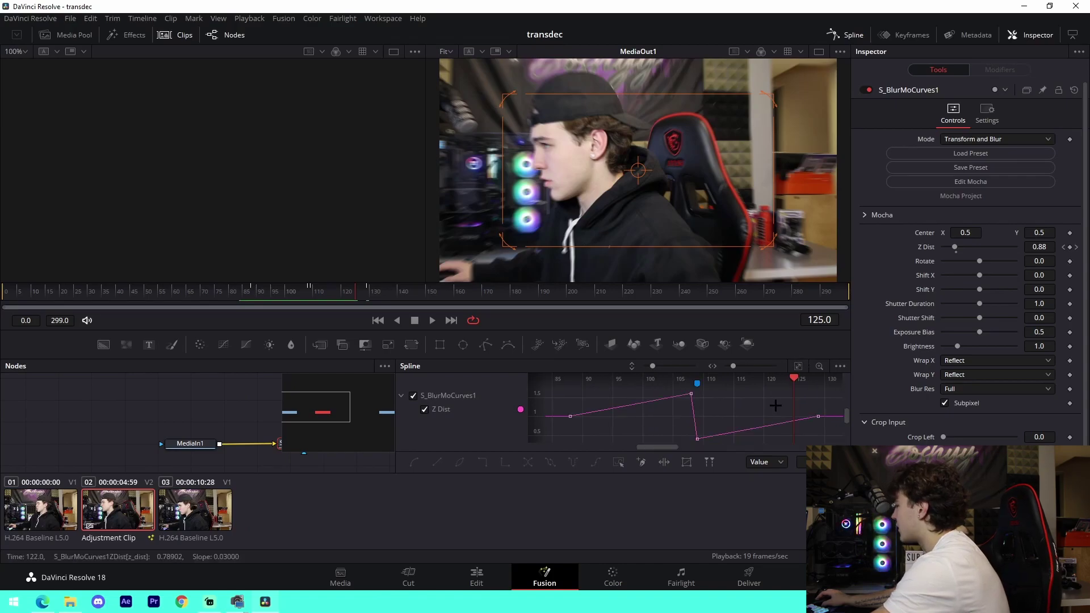
Smooth the Z Dist keyframes and stretch their handles toward the cut so the zoom ramps steeply around it
{"action": "key", "text": "s"}
{"action": "left_click_drag", "start_coordinate": [611, 417], "coordinate": [695, 406]}
{"action": "scroll", "coordinate": [696, 403], "scroll_direction": "up", "scroll_amount": 2}
Play back the smoothed zoom transition across the cut and close the Spline editor
{"action": "key", "text": "space"}
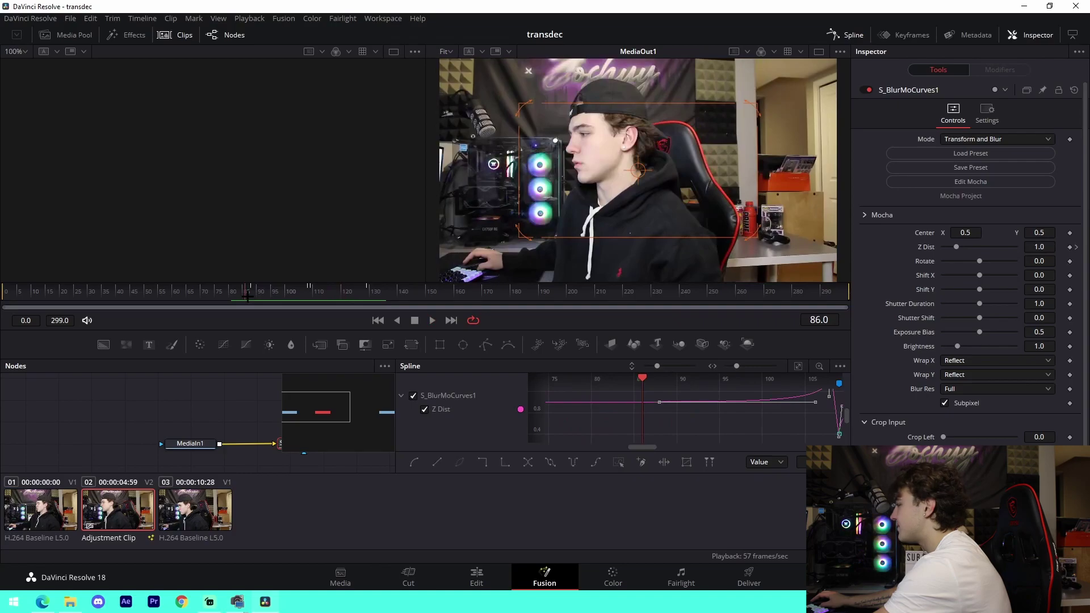
{"action": "key", "text": "space"}
{"action": "key", "text": "space"}
{"action": "key", "text": "space"}
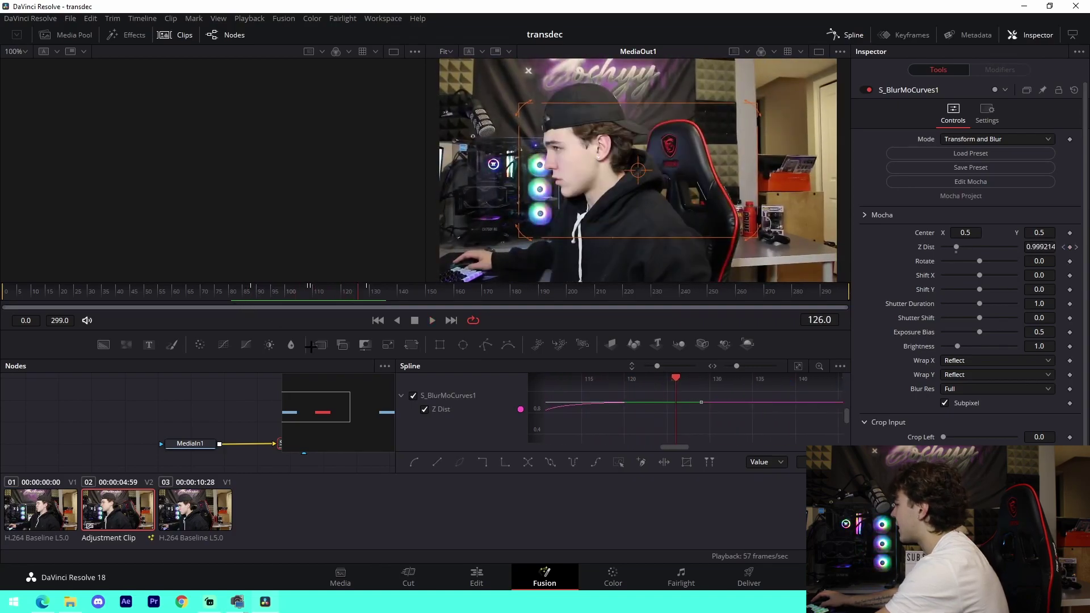
{"action": "left_click", "coordinate": [846, 36]}
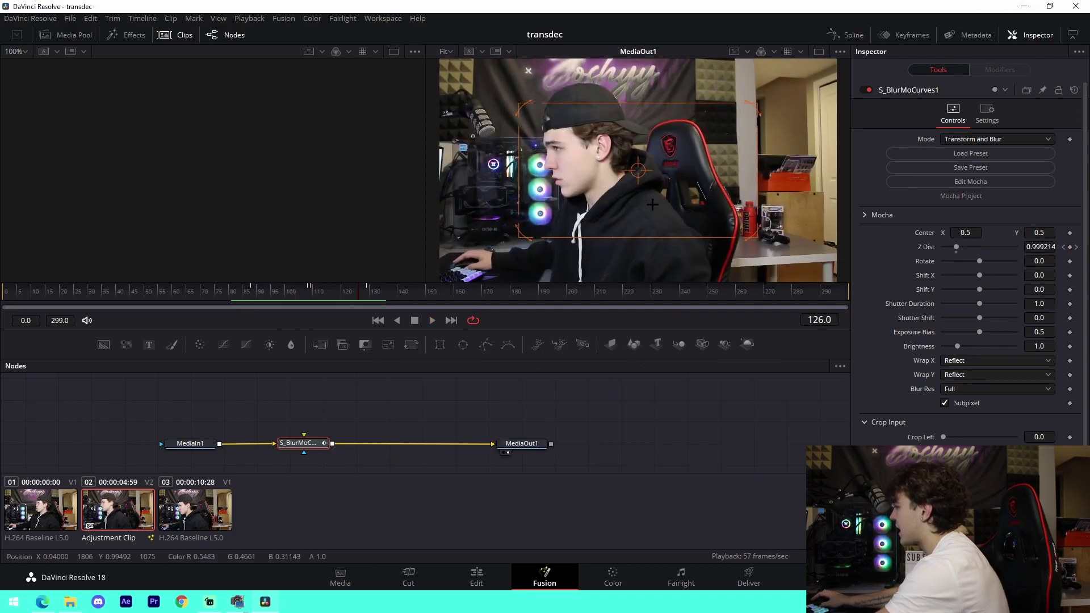
Remove the Z Dist animation from S_BlurMoCurves1, leaving Z Dist at 1
{"action": "left_click", "coordinate": [322, 415]}
{"action": "left_click", "coordinate": [300, 443]}
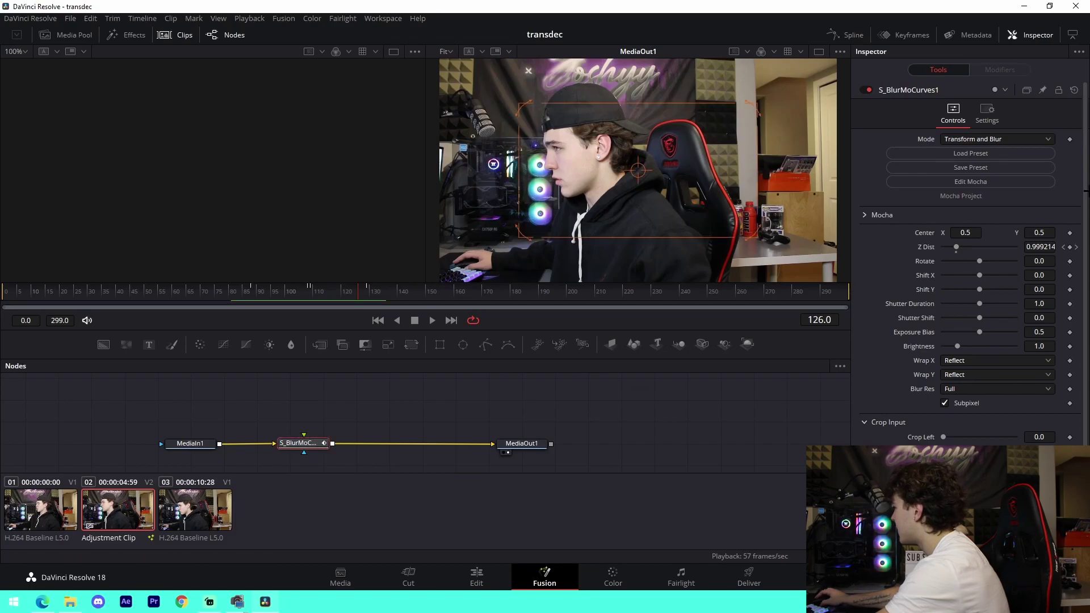
{"action": "left_click", "coordinate": [1065, 247]}
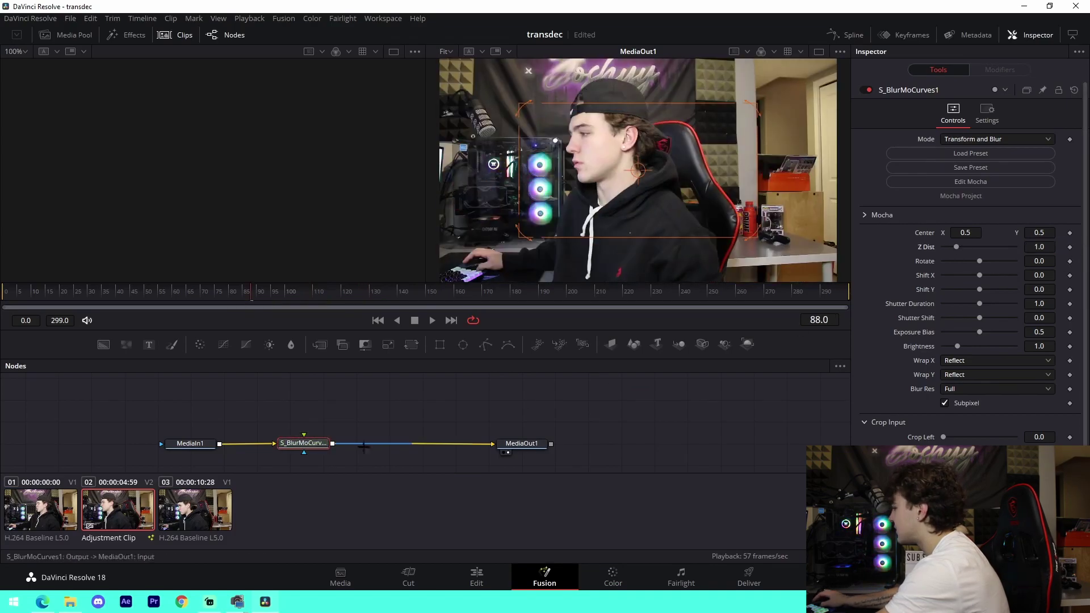
Place the playhead at the cut in the Edit page timeline and return to the adjustment clip's Fusion composition
{"action": "left_click", "coordinate": [476, 575]}
{"action": "left_click", "coordinate": [596, 378]}
{"action": "left_click", "coordinate": [544, 575]}
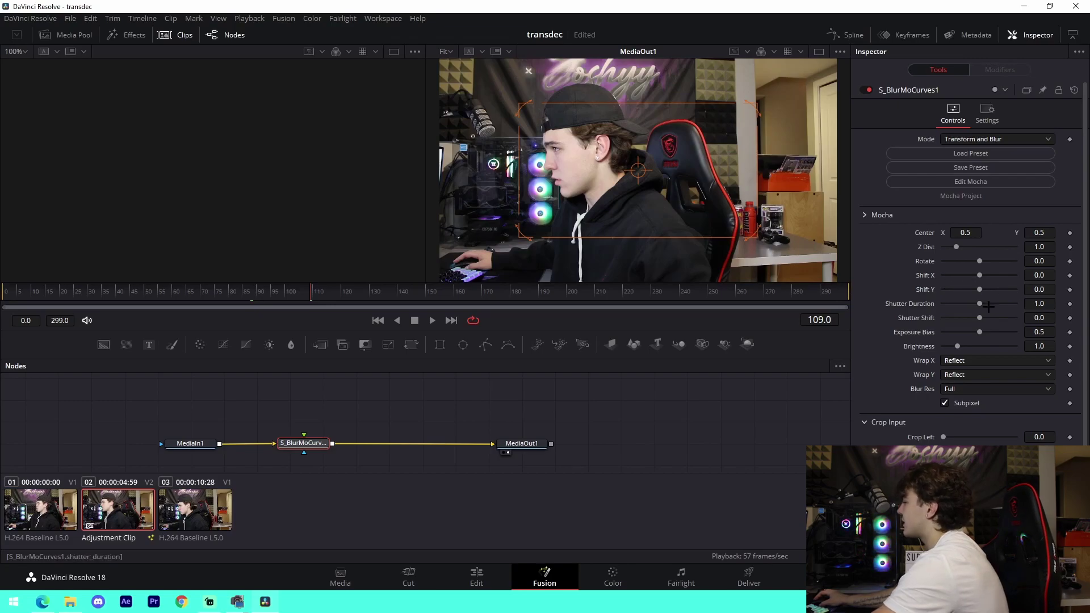
Try a Shift X value of 0.5 on S_BlurMoCurves1
{"action": "left_click_drag", "start_coordinate": [991, 275], "coordinate": [998, 275]}
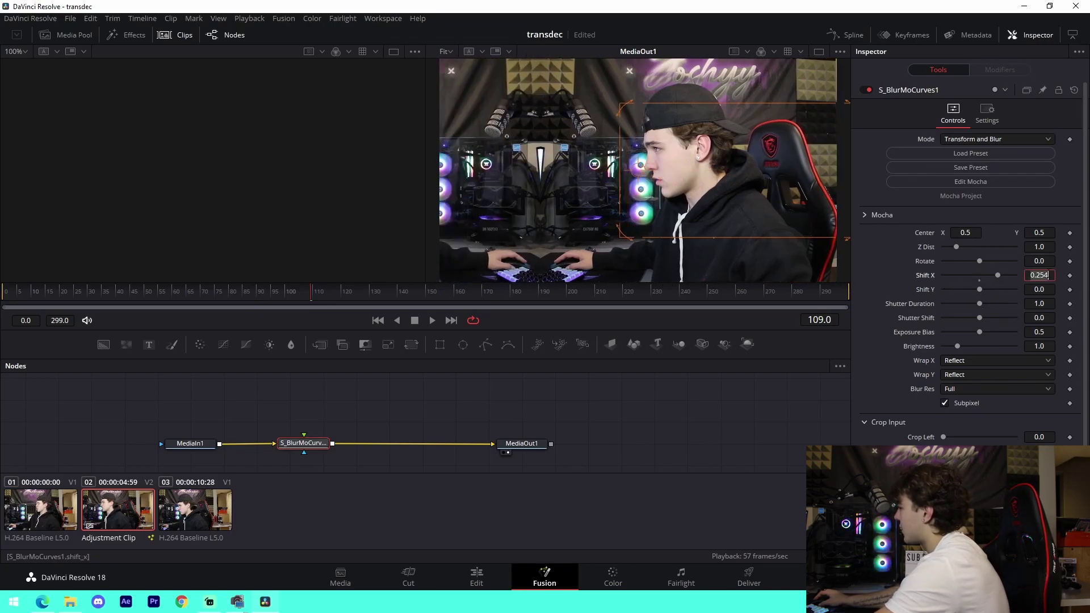
{"action": "type", "text": "0.5"}
{"action": "key", "text": "Return"}
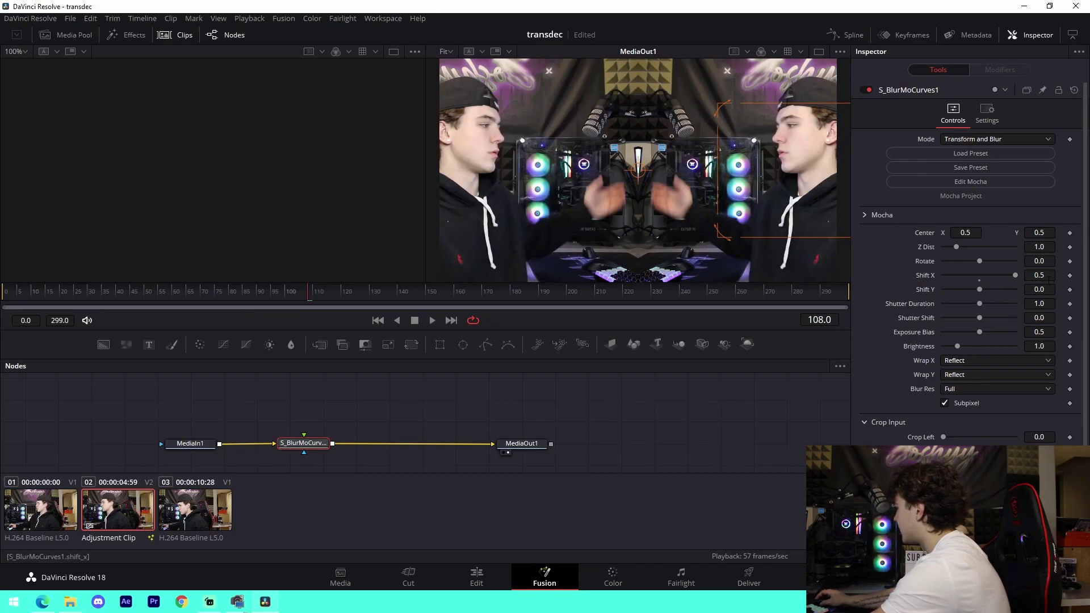
On frame 108, just before the cut, add a Shift X keyframe with the value -0.5
{"action": "left_click", "coordinate": [1070, 275]}
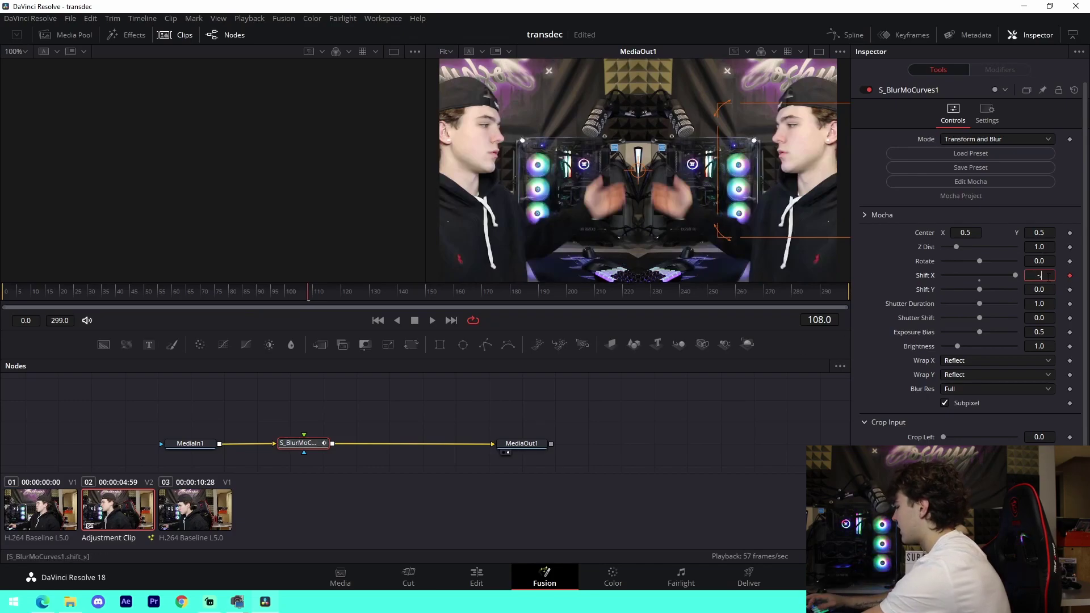
{"action": "type", "text": "-.5"}
{"action": "key", "text": "Tab"}
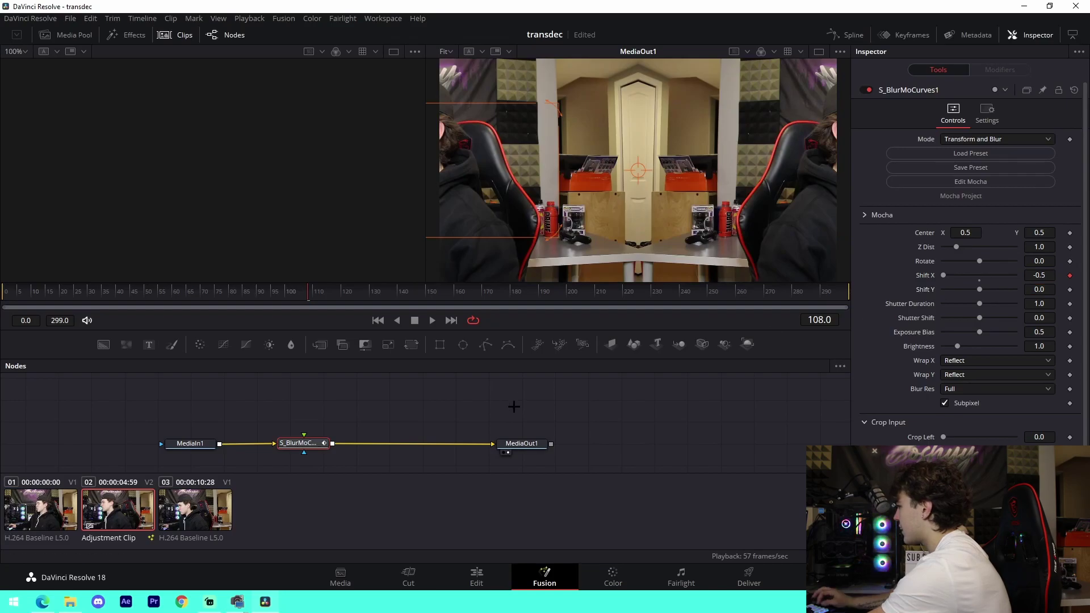
Set Shift X to 0.5 on frame 109, right after the cut
{"action": "double_click", "coordinate": [1039, 275]}
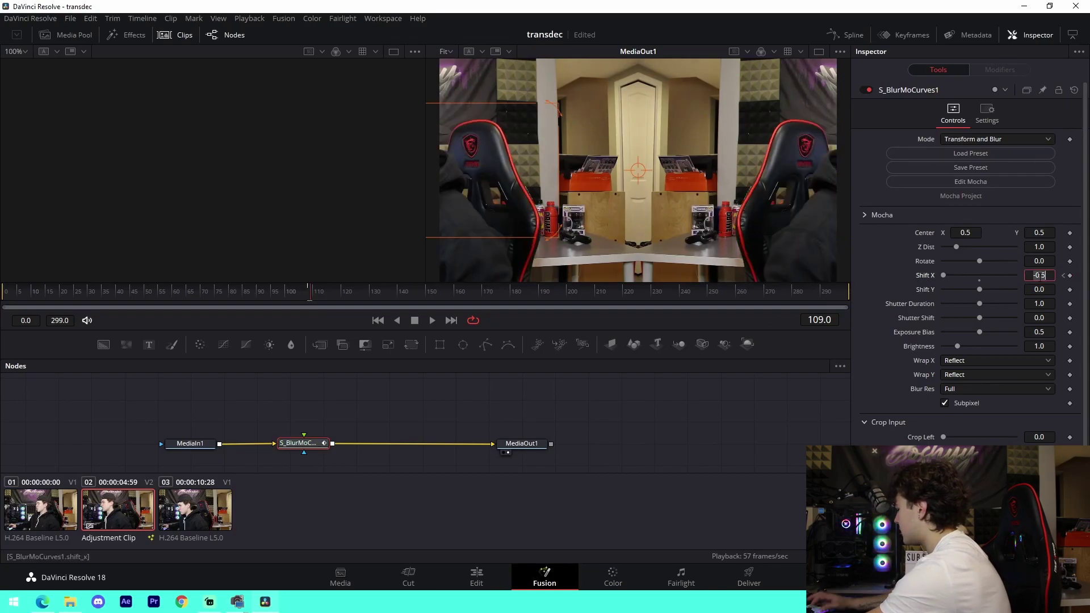
{"action": "type", "text": ".5"}
{"action": "key", "text": "Tab"}
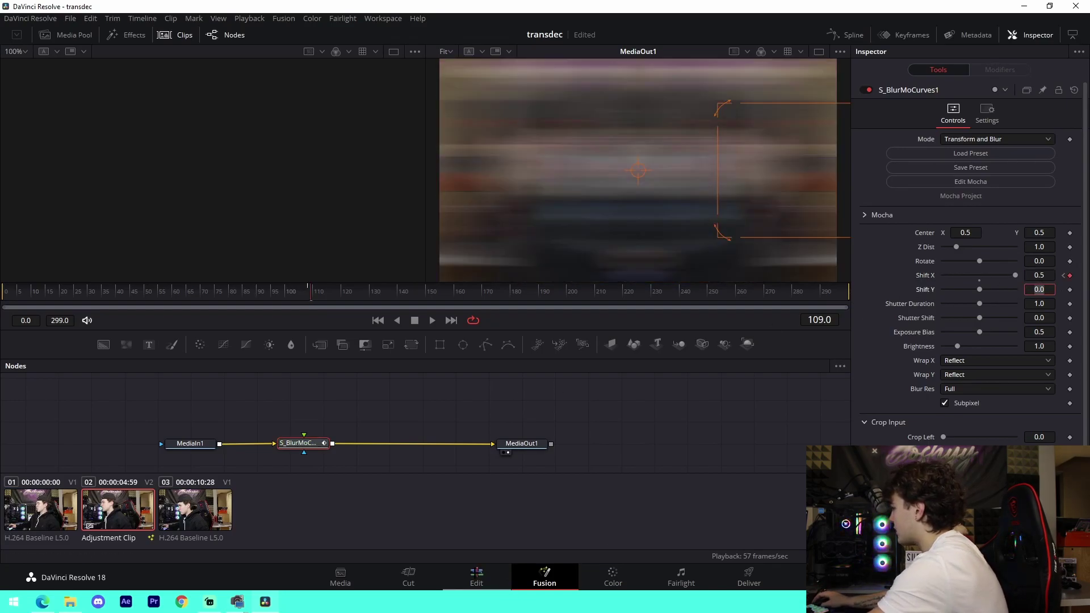
Move forward past the cut to frame 129 and set Shift X to 0
{"action": "left_click", "coordinate": [477, 575]}
{"action": "key", "text": "shift+5"}
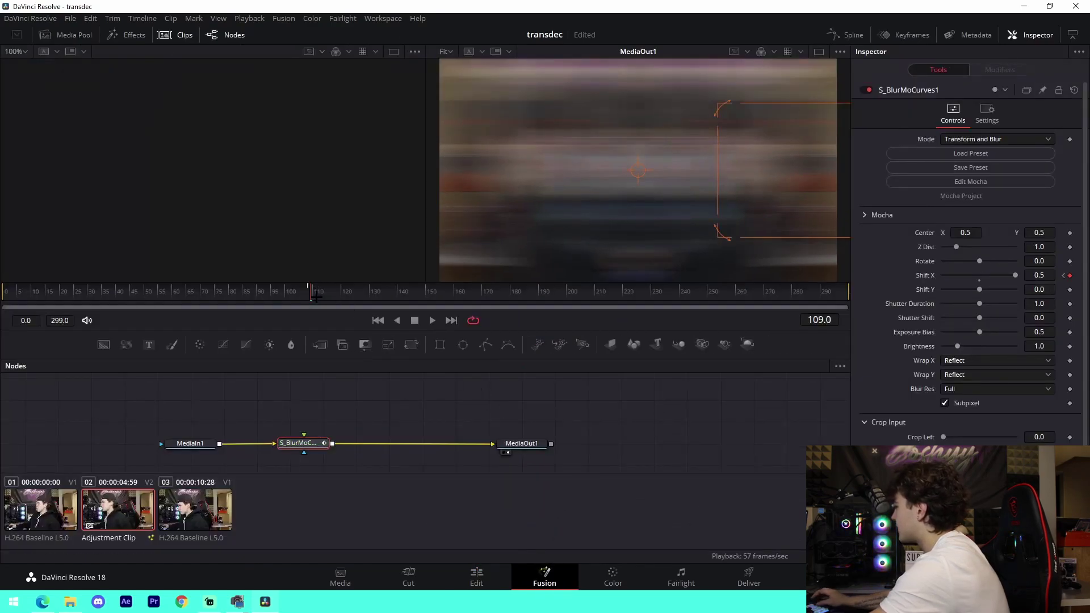
{"action": "left_click_drag", "start_coordinate": [329, 294], "coordinate": [368, 294]}
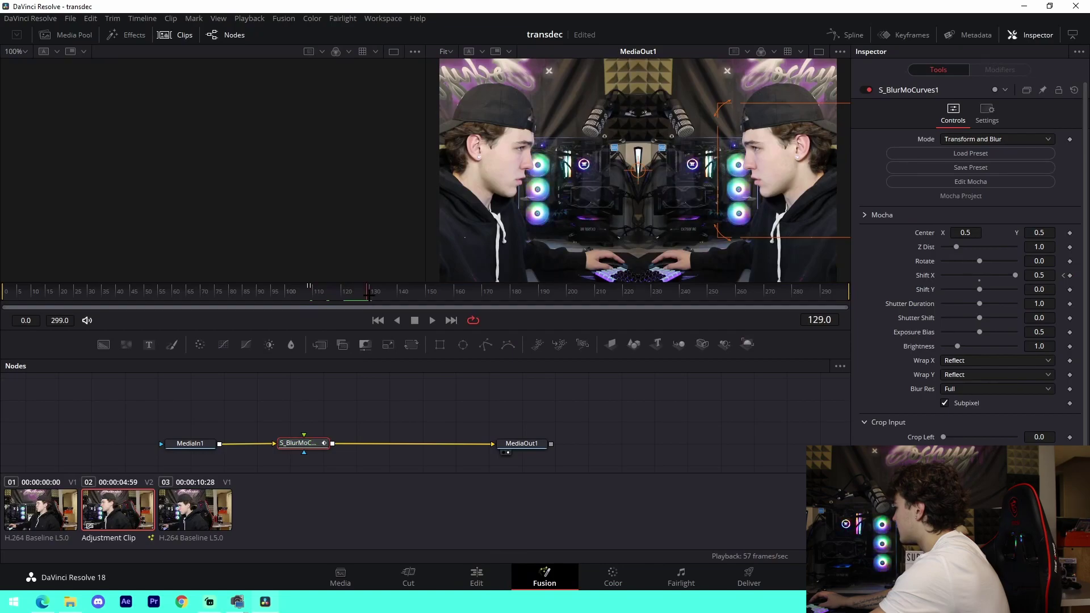
{"action": "double_click", "coordinate": [1039, 275]}
{"action": "type", "text": "0"}
{"action": "key", "text": "Tab"}
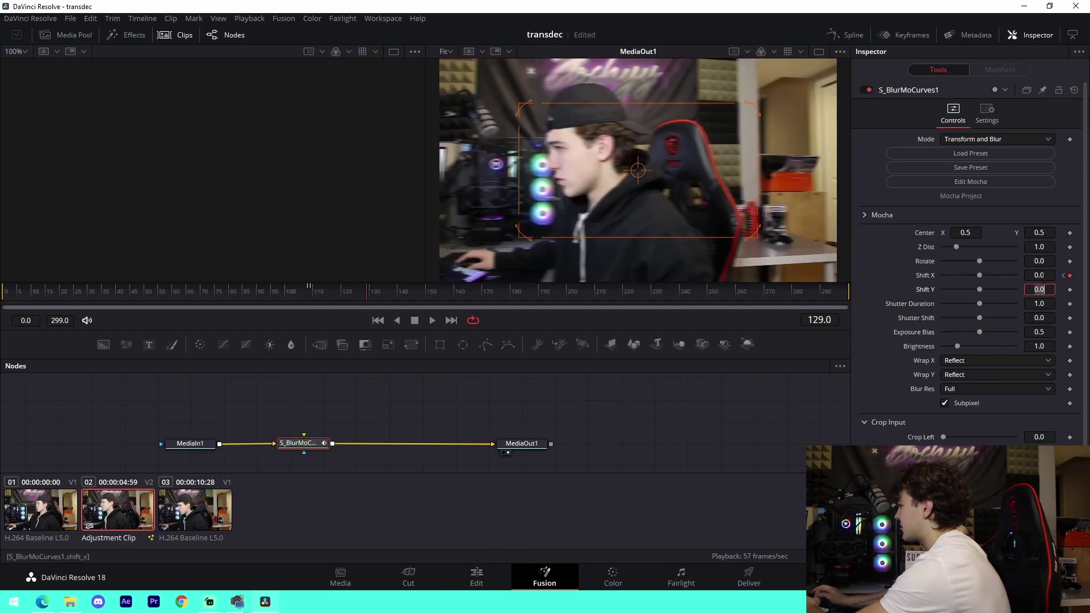
Go back from frame 108 to frame 88 and set Shift X to 0
{"action": "left_click", "coordinate": [309, 296]}
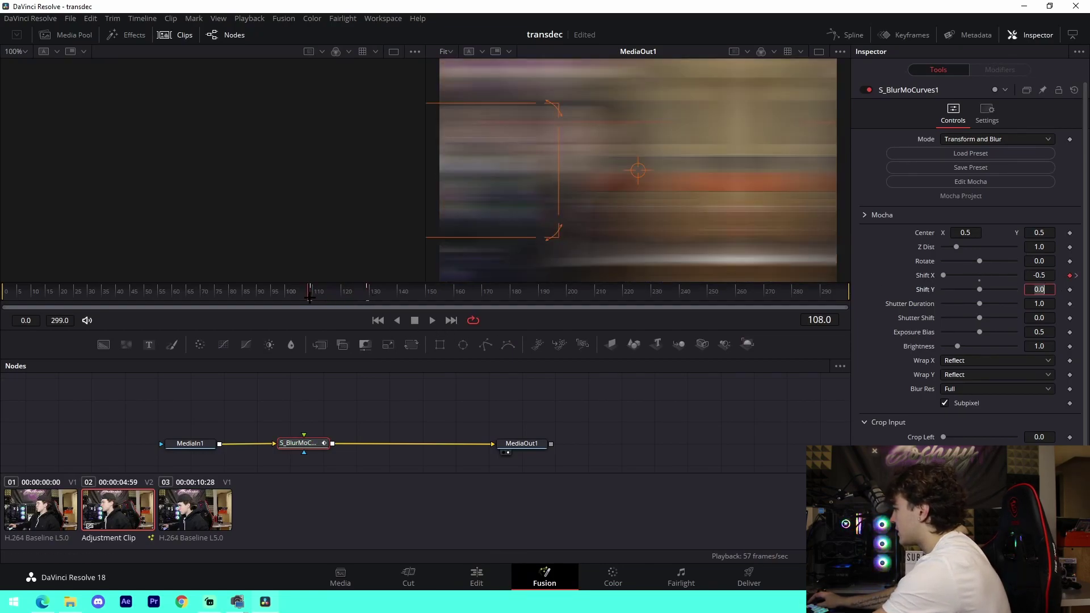
{"action": "left_click_drag", "start_coordinate": [310, 296], "coordinate": [253, 297]}
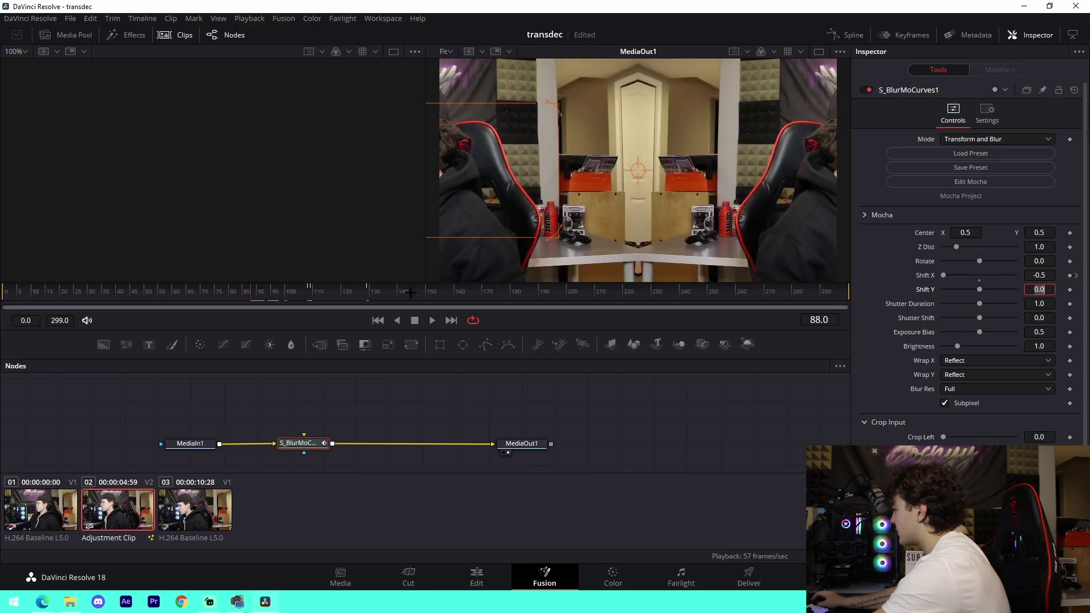
{"action": "left_click", "coordinate": [1042, 279]}
{"action": "type", "text": "0"}
{"action": "key", "text": "Return"}
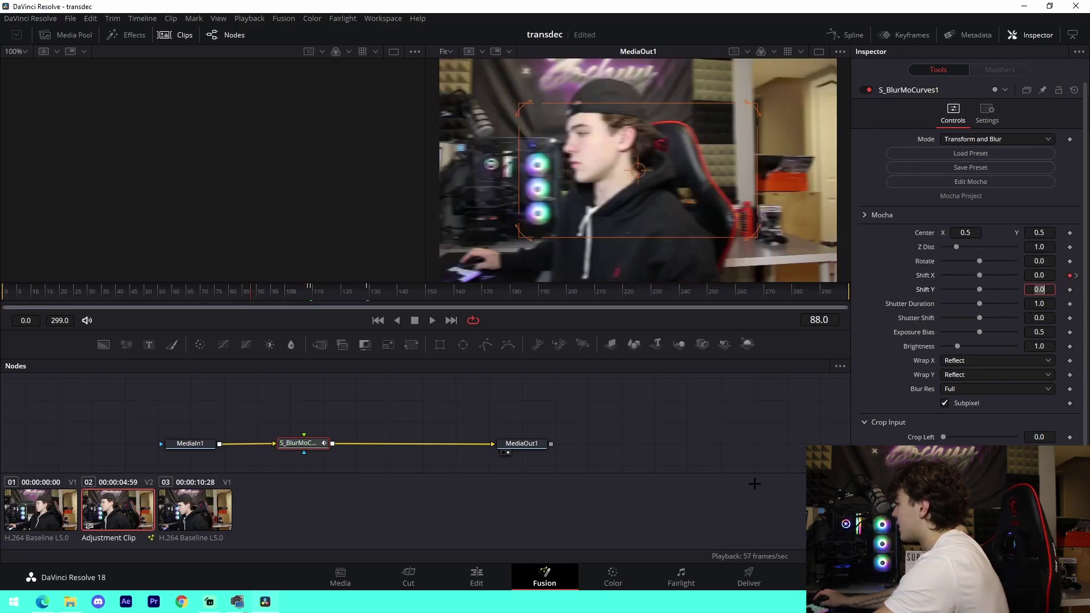
Display the Shift X curve in the Spline editor, fitted to view, and smooth all its keyframes
{"action": "left_click", "coordinate": [846, 34]}
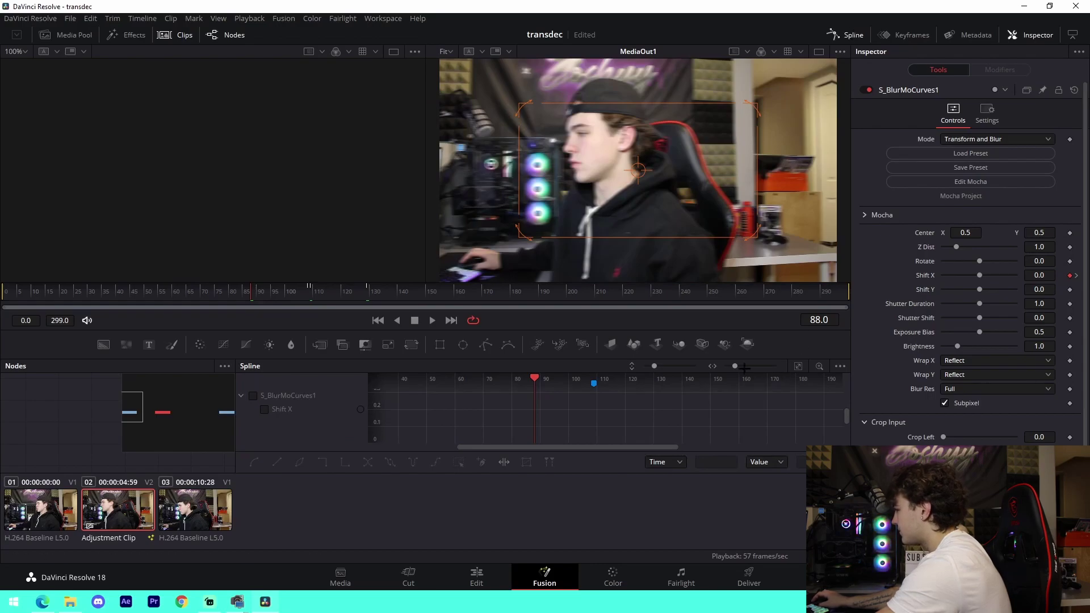
{"action": "left_click", "coordinate": [798, 366]}
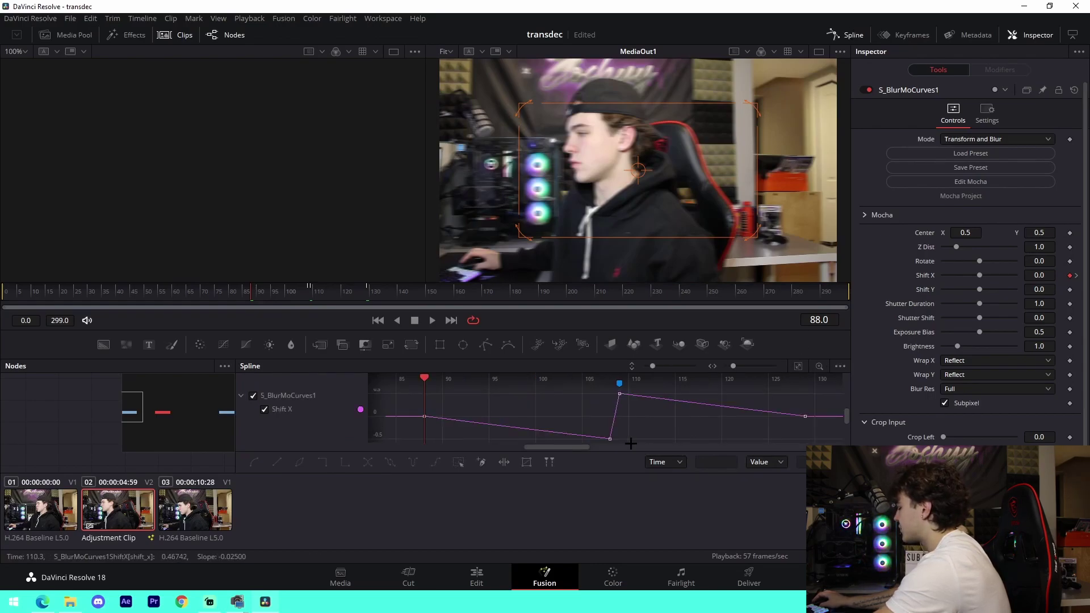
{"action": "key", "text": "ctrl+a"}
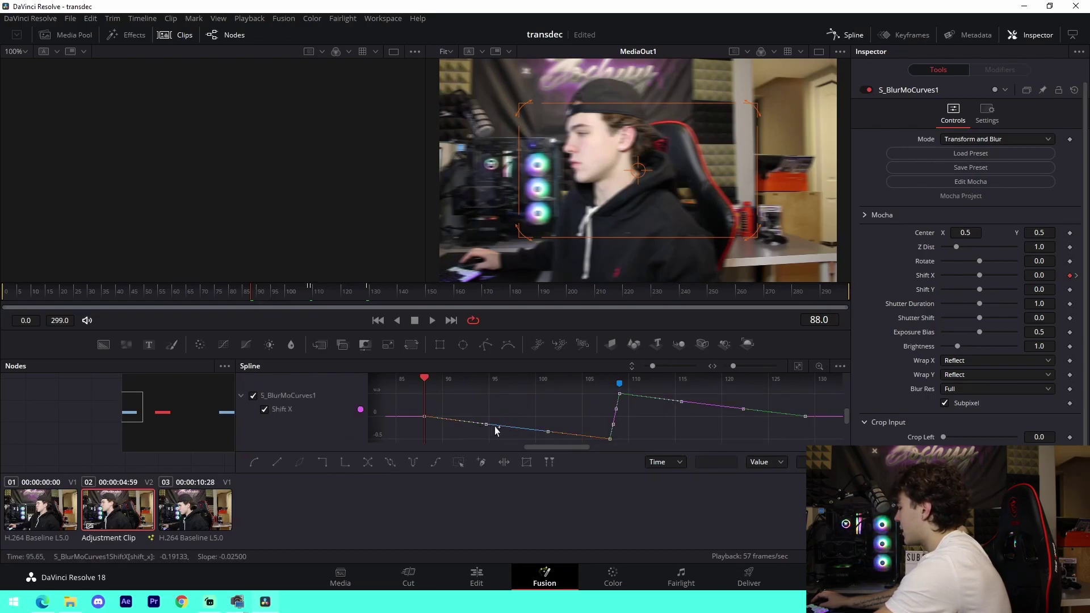
{"action": "key", "text": "shift+s"}
Reshape the Shift X curve's handles so it stays flat at the outer keyframes and ramps steeply into and out of the cut
{"action": "left_click_drag", "start_coordinate": [486, 416], "coordinate": [594, 412]}
{"action": "left_click_drag", "start_coordinate": [560, 422], "coordinate": [601, 463]}
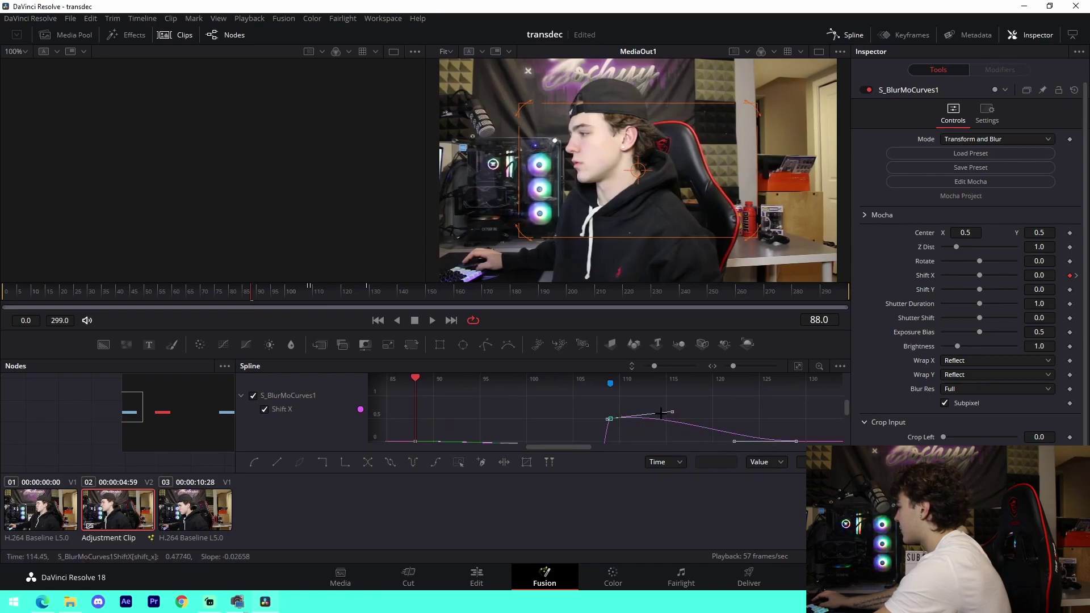
{"action": "scroll", "coordinate": [670, 412], "scroll_direction": "down", "scroll_amount": 2}
{"action": "left_click_drag", "start_coordinate": [678, 407], "coordinate": [628, 413]}
{"action": "left_click", "coordinate": [751, 422]}
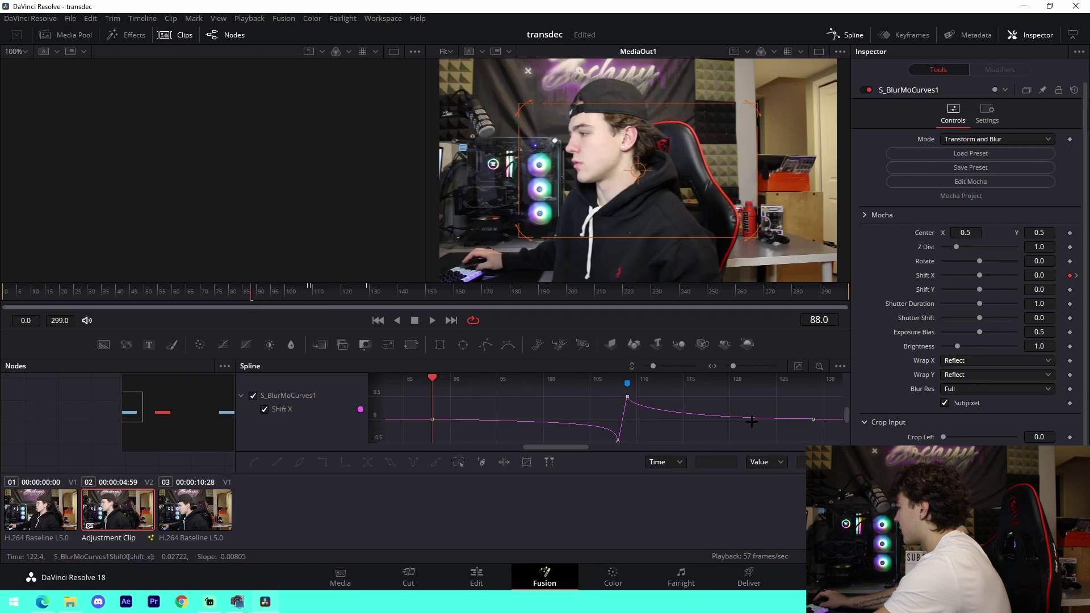
{"action": "left_click_drag", "start_coordinate": [753, 419], "coordinate": [629, 417]}
Play back the horizontal shift transition and return to the cut in the Edit page timeline
{"action": "key", "text": "space"}
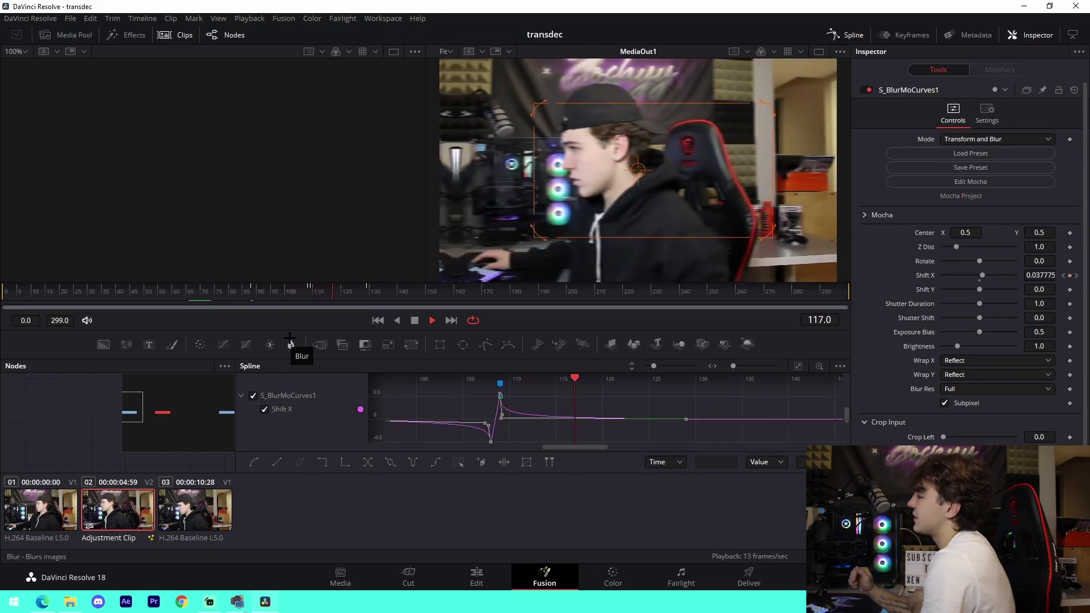
{"action": "left_click", "coordinate": [476, 576]}
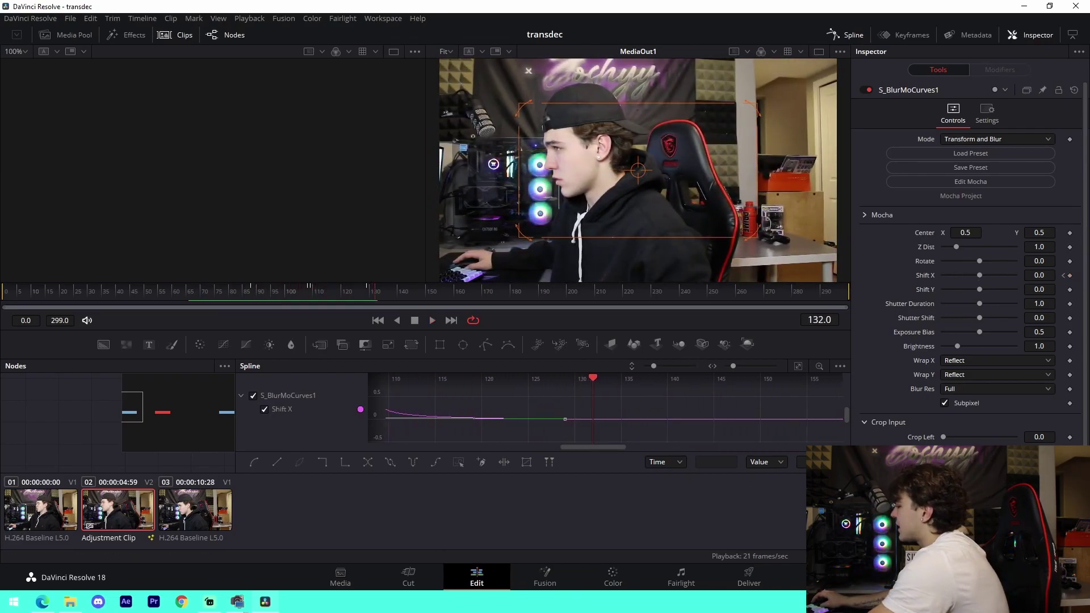
{"action": "left_click", "coordinate": [575, 361]}
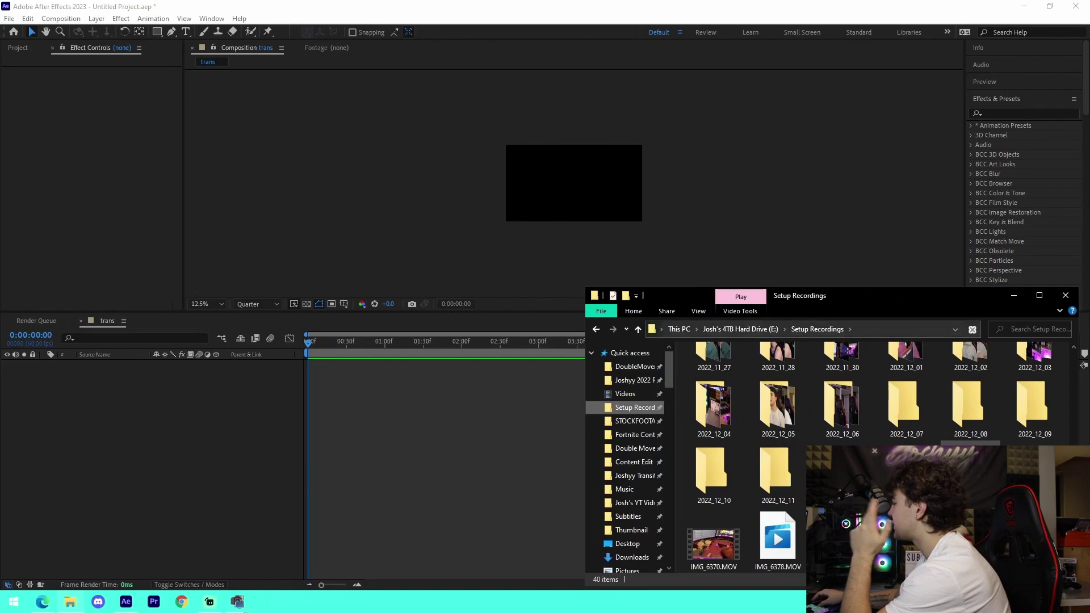
Switch to After Effects and add MVI_0911.MOV from the Setup Recordings folder to the trans composition
{"action": "left_click_drag", "start_coordinate": [714, 382], "coordinate": [416, 441]}
{"action": "scroll", "coordinate": [539, 246], "scroll_direction": "up", "scroll_amount": 1}
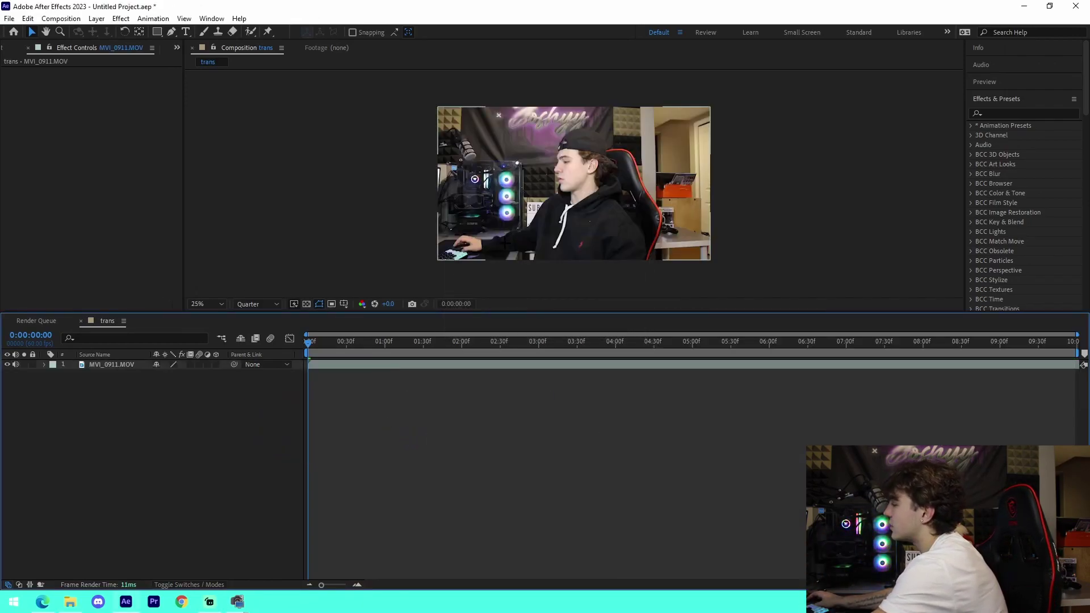
{"action": "left_click_drag", "start_coordinate": [305, 336], "coordinate": [327, 336]}
{"action": "left_click_drag", "start_coordinate": [386, 408], "coordinate": [409, 408]}
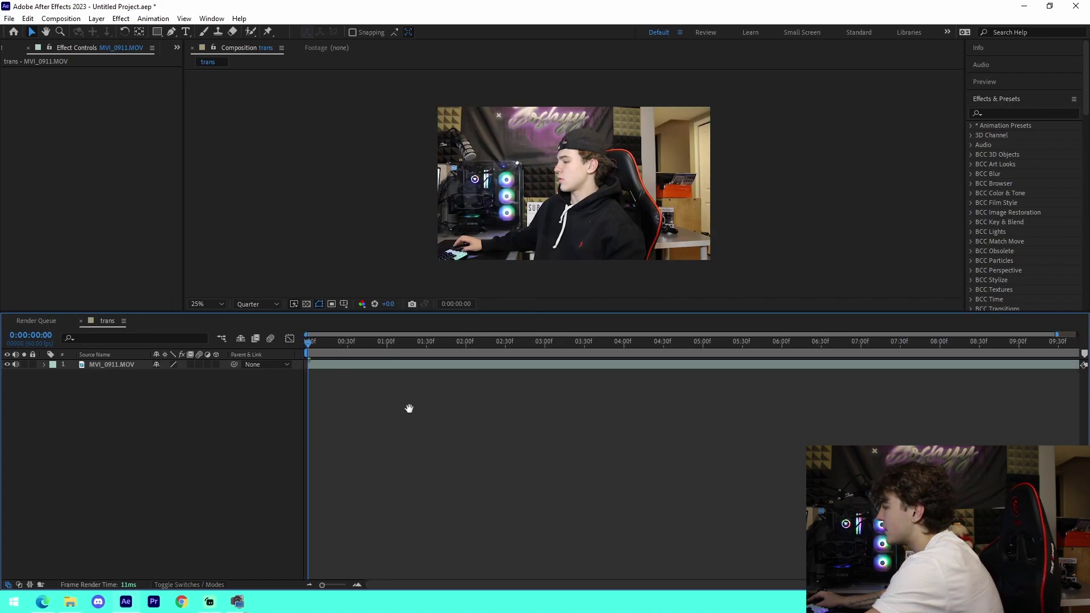
Split the MVI_0911.MOV layer just after 00:30f, delete the unwanted piece, and split the remaining footage again at 0:00:01:28
{"action": "left_click", "coordinate": [355, 366]}
{"action": "left_click_drag", "start_coordinate": [329, 343], "coordinate": [363, 366]}
{"action": "key", "text": "ctrl+shift+d"}
{"action": "key", "text": "ctrl+shift+d"}
{"action": "left_click", "coordinate": [400, 373]}
{"action": "key", "text": "Delete"}
{"action": "left_click_drag", "start_coordinate": [432, 344], "coordinate": [424, 344]}
{"action": "key", "text": "ctrl+shift+d"}
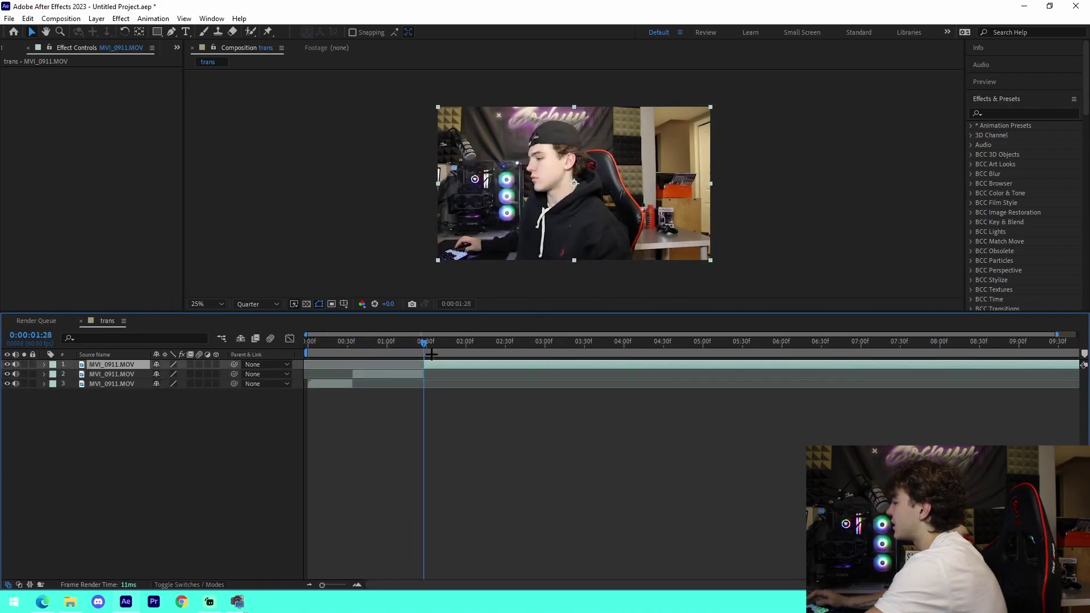
Delete the trailing MVI_0911.MOV piece and adjust the other two so the first clip ends and the second starts at 0:00:00:40
{"action": "key", "text": "Delete"}
{"action": "left_click_drag", "start_coordinate": [352, 374], "coordinate": [361, 374]}
{"action": "left_click_drag", "start_coordinate": [362, 364], "coordinate": [370, 364]}
{"action": "left_click", "coordinate": [361, 346]}
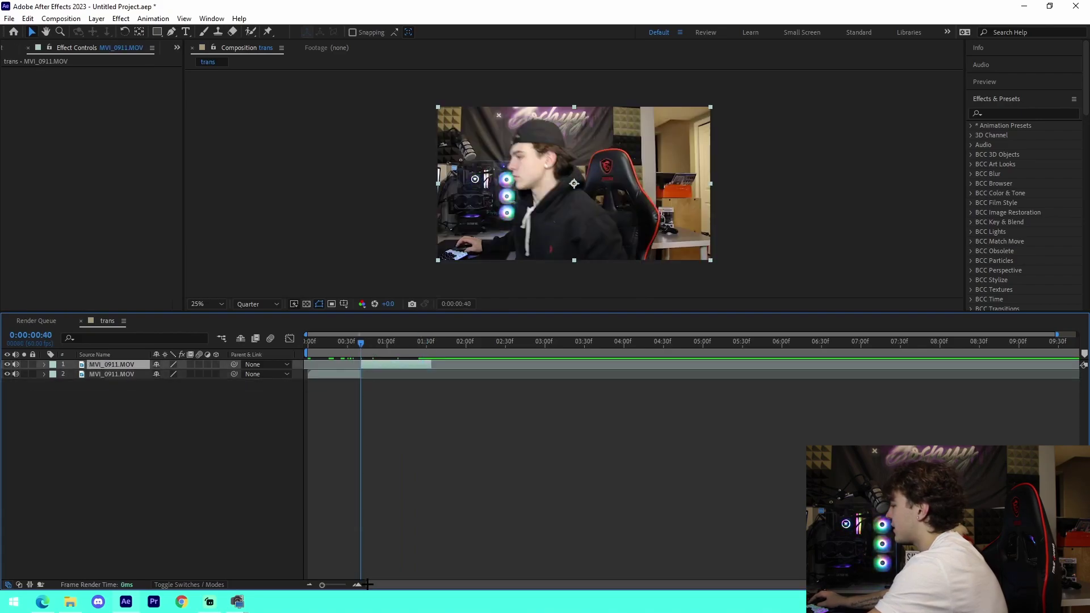
{"action": "left_click", "coordinate": [357, 584]}
{"action": "left_click", "coordinate": [357, 584]}
{"action": "left_click", "coordinate": [358, 584]}
{"action": "left_click", "coordinate": [387, 434]}
{"action": "left_click", "coordinate": [308, 583]}
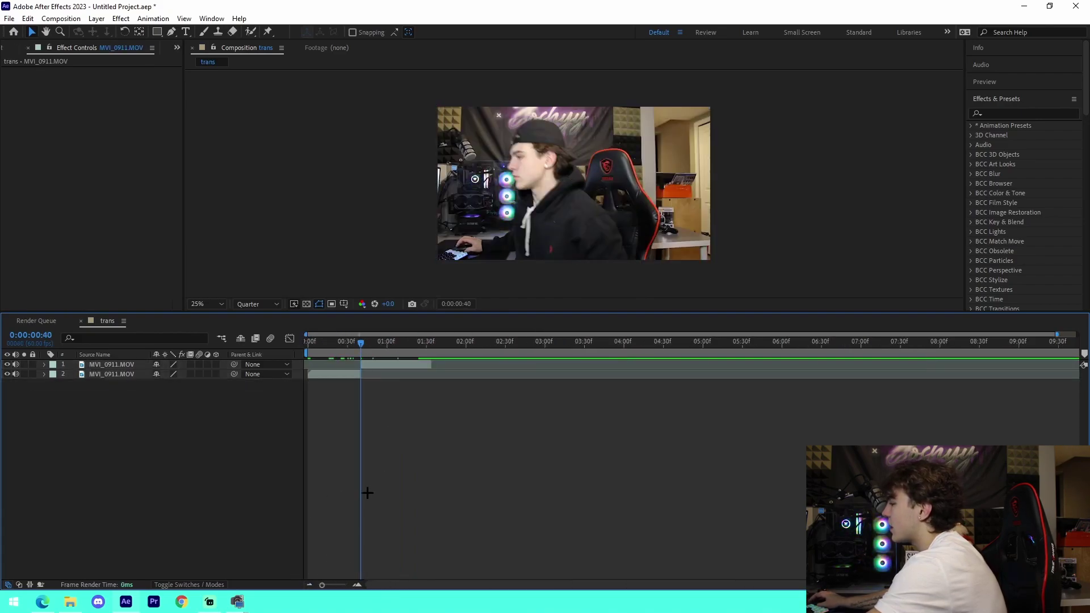
Save the project as shhs.aep
{"action": "key", "text": "ctrl+s"}
{"action": "type", "text": "shhs"}
{"action": "key", "text": "Return"}
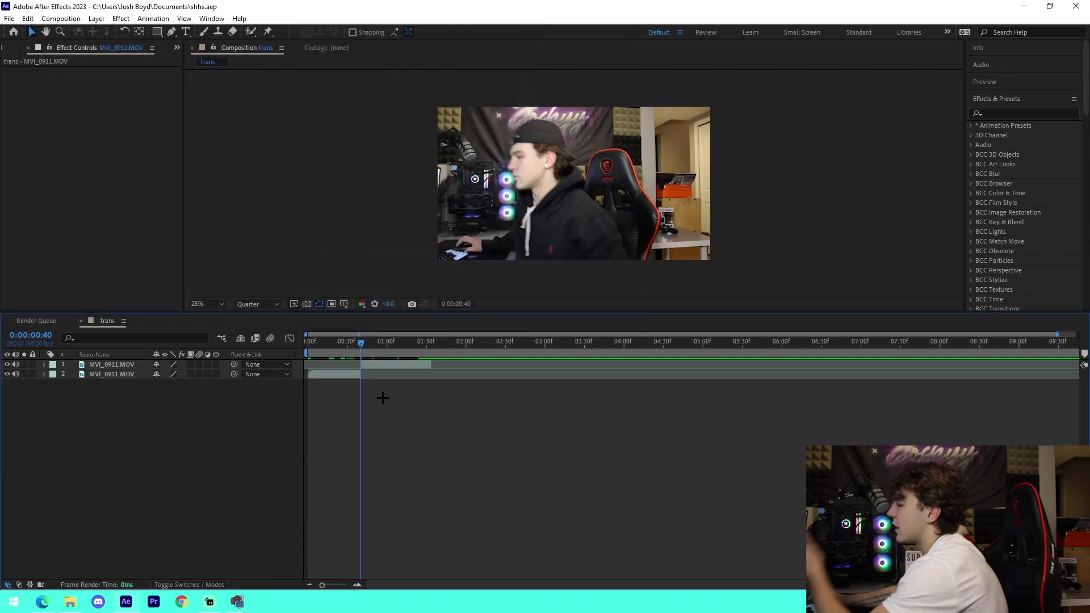
{"action": "left_click", "coordinate": [368, 366]}
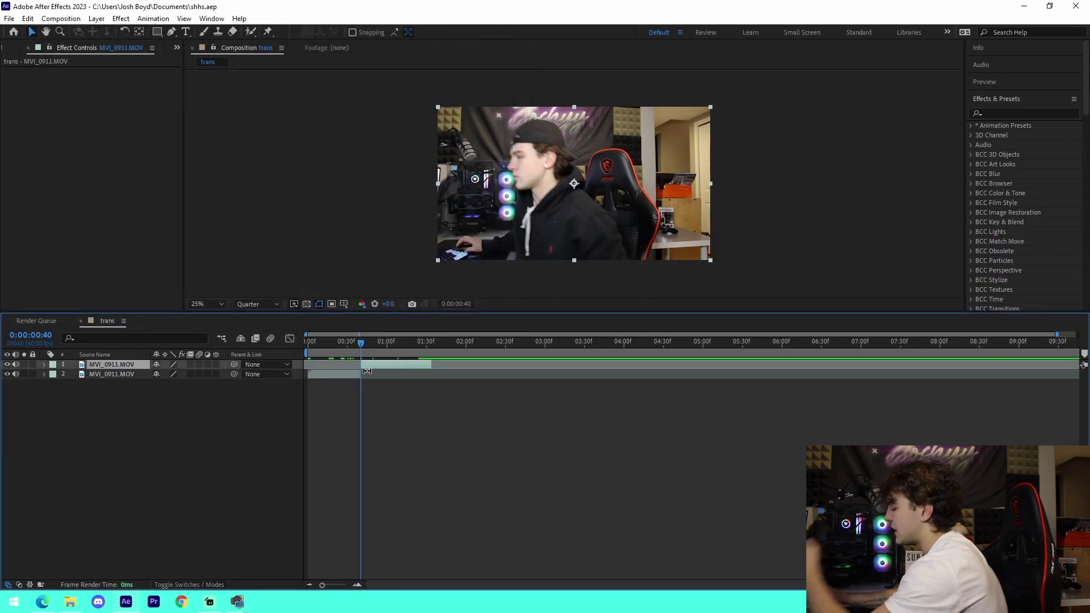
{"action": "key", "text": "ctrl+alt+y"}
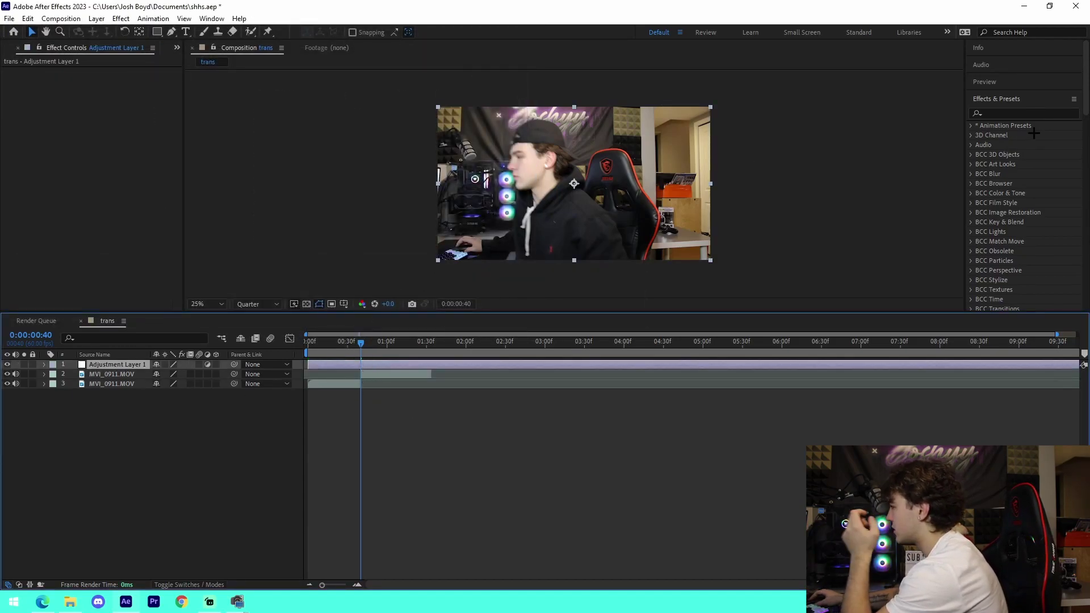
{"action": "left_click", "coordinate": [1025, 112]}
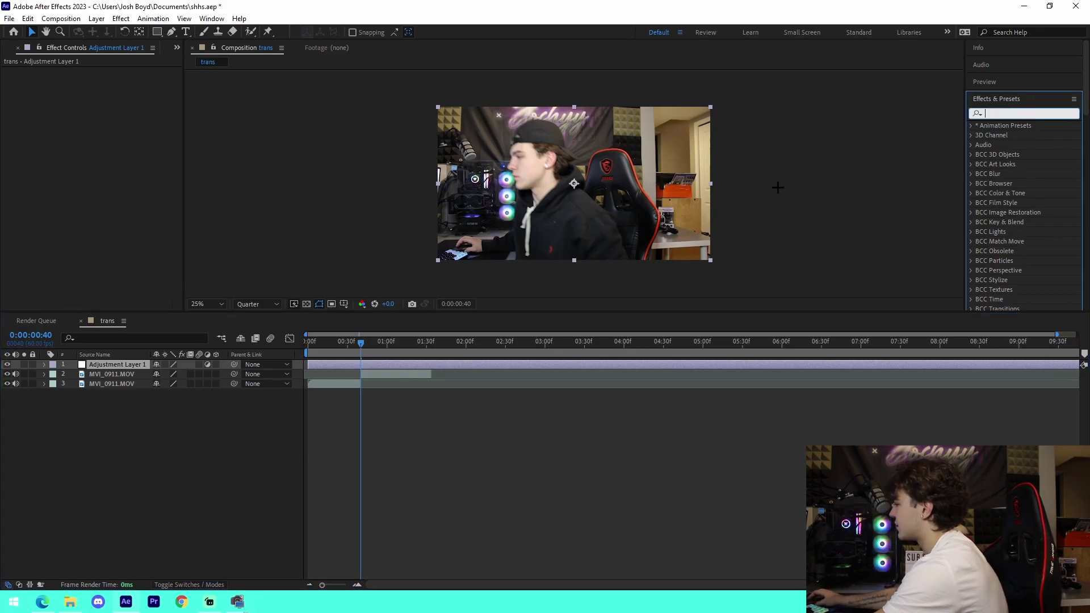
{"action": "left_click", "coordinate": [357, 365]}
{"action": "key", "text": "Delete"}
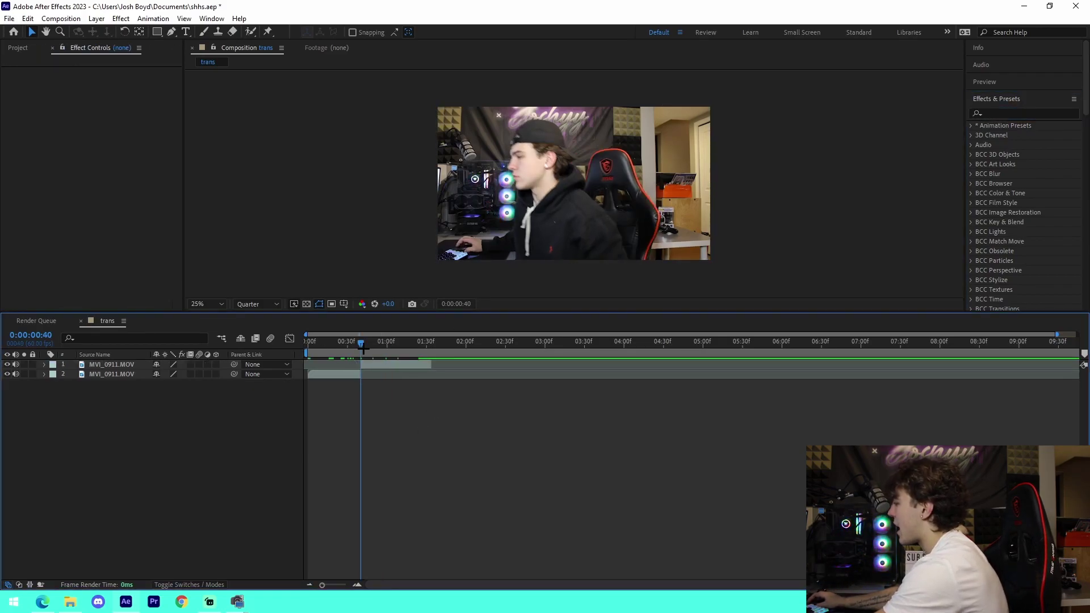
{"action": "left_click", "coordinate": [400, 373]}
{"action": "key", "text": "Delete"}
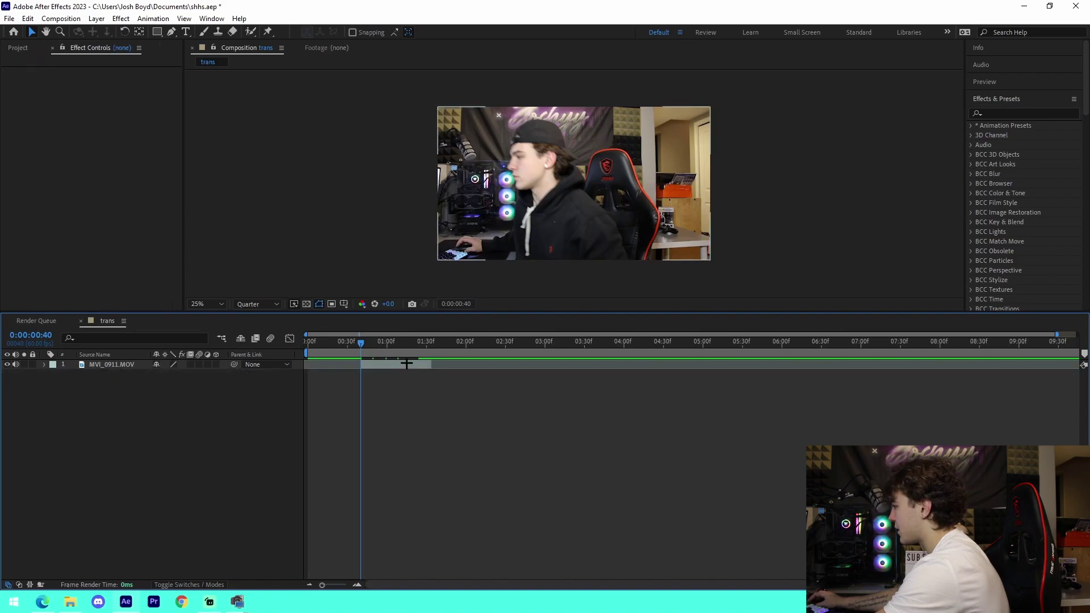
{"action": "key", "text": "ctrl+z"}
Add an adjustment layer above both clips, trim it near the end of the second clip, and return to the cut
{"action": "left_click", "coordinate": [407, 364]}
{"action": "key", "text": "ctrl+alt+y"}
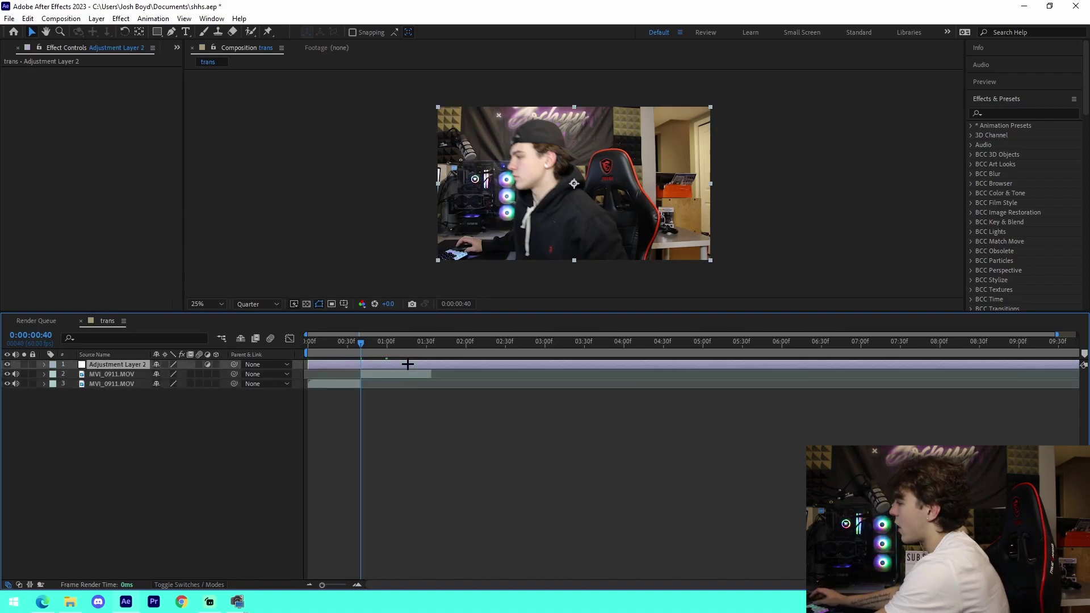
{"action": "left_click", "coordinate": [431, 345]}
{"action": "key", "text": "ctrl+shift+d"}
{"action": "key", "text": "Delete"}
{"action": "left_click_drag", "start_coordinate": [370, 346], "coordinate": [365, 352]}
{"action": "left_click", "coordinate": [365, 367]}
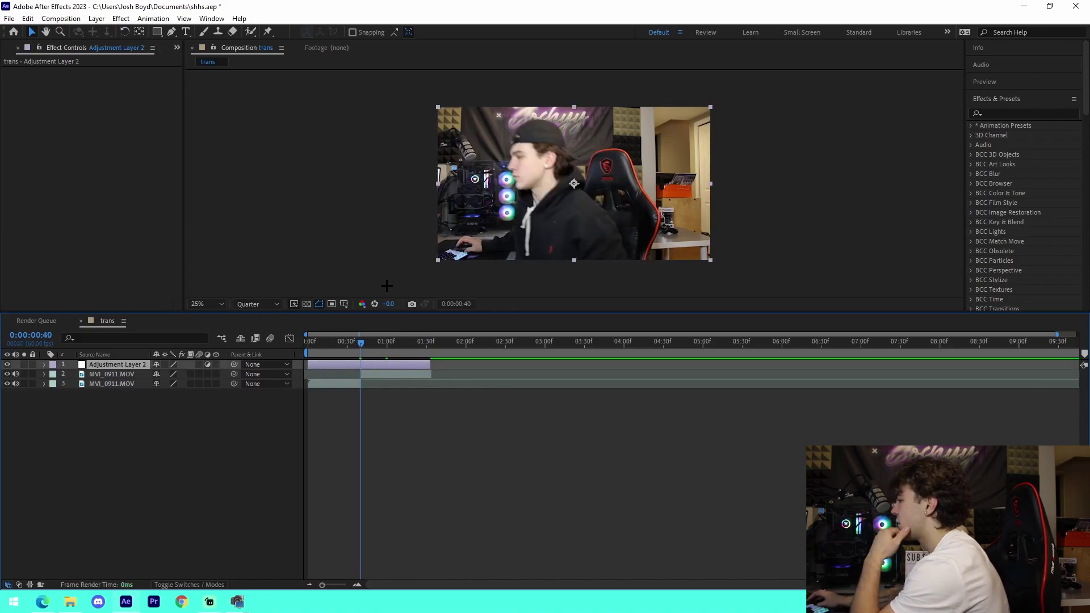
Search the effects for blurmo and apply S_BlurMoCurves to the adjustment layer
{"action": "left_click", "coordinate": [1008, 114]}
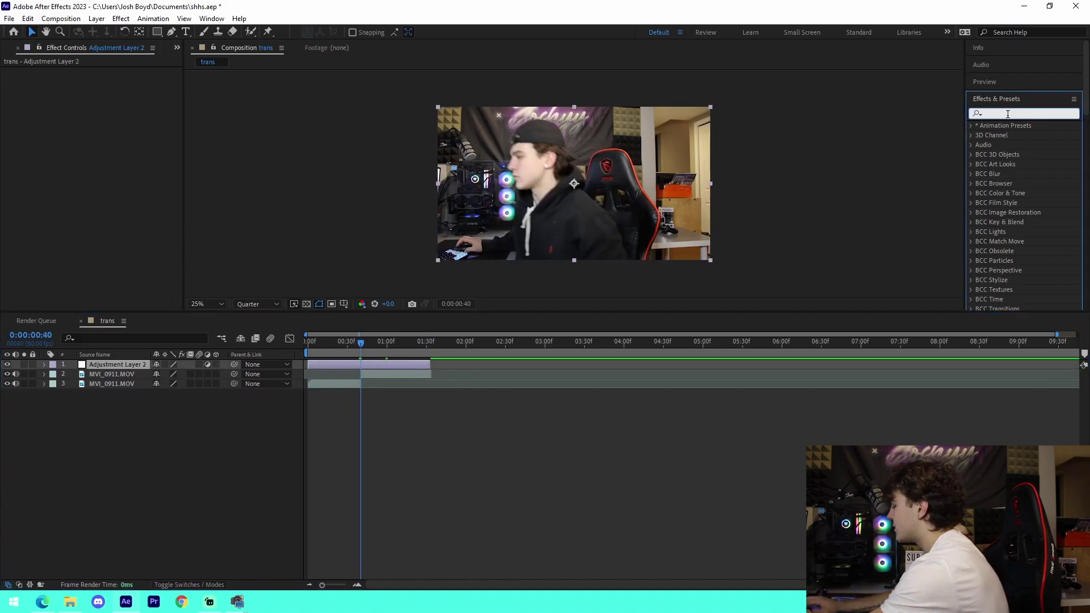
{"action": "type", "text": "bvlu"}
{"action": "key", "text": "BackSpace"}
{"action": "key", "text": "BackSpace"}
{"action": "key", "text": "BackSpace"}
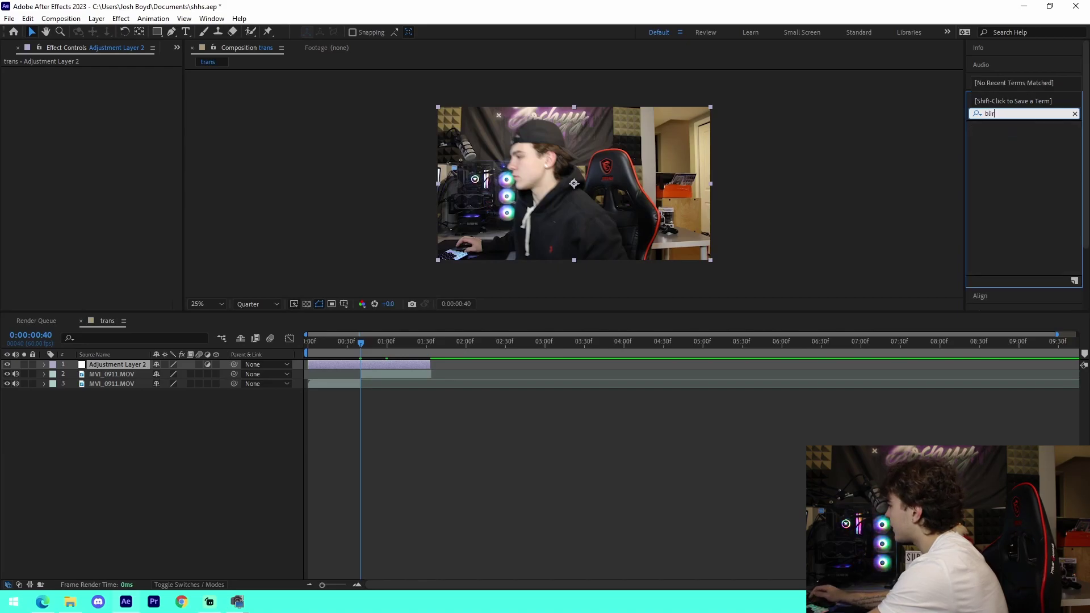
{"action": "type", "text": "lurmo"}
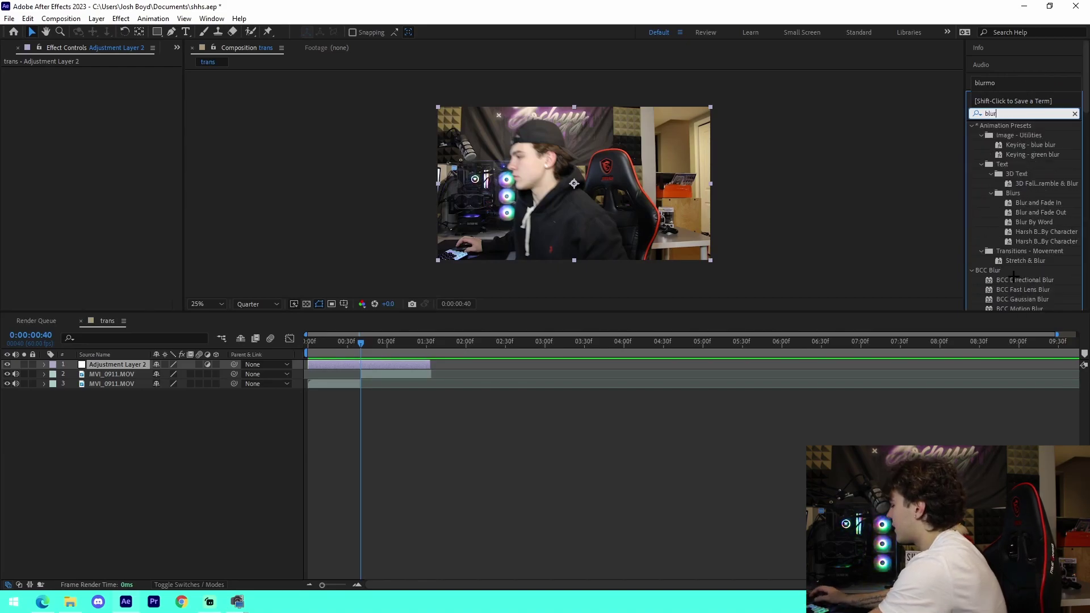
{"action": "left_click_drag", "start_coordinate": [1023, 135], "coordinate": [492, 370]}
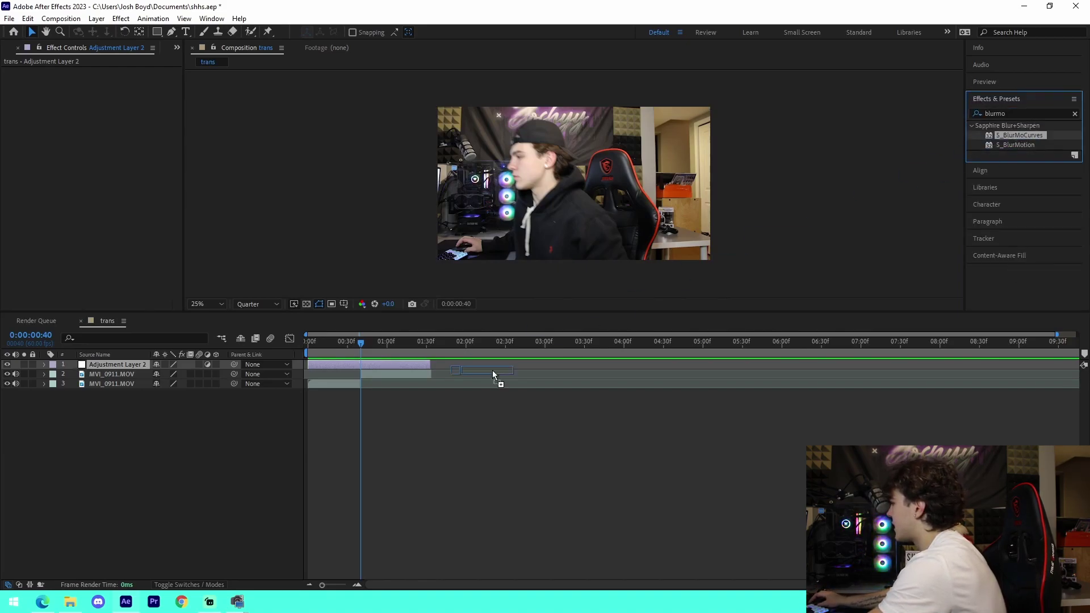
{"action": "left_click_drag", "start_coordinate": [378, 368], "coordinate": [380, 368]}
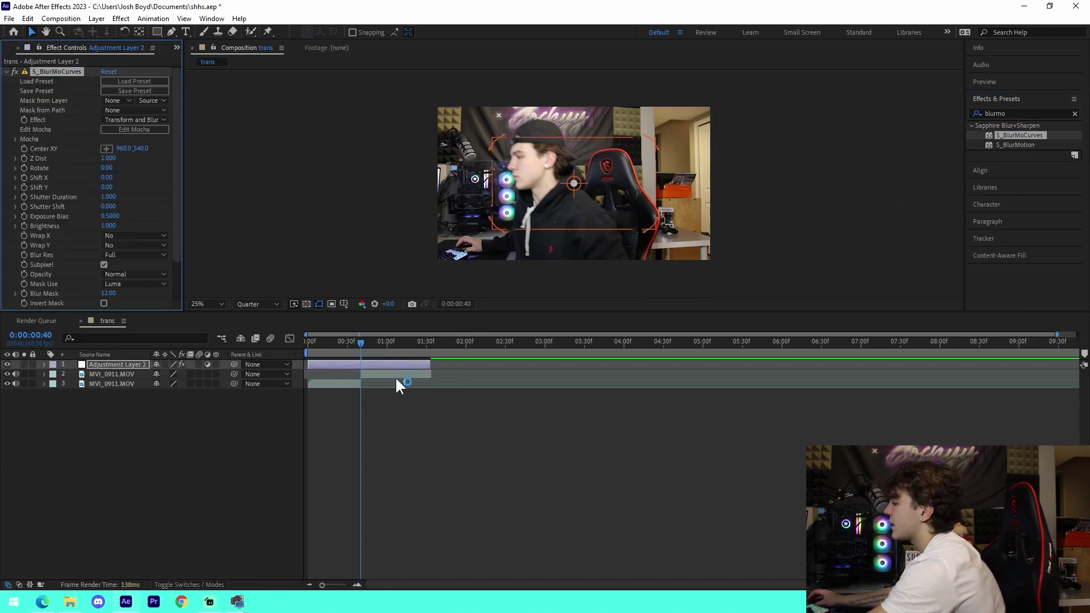
Extend the adjustment layer so its end lines up exactly with the end of the second clip
{"action": "left_click", "coordinate": [356, 585]}
{"action": "left_click_drag", "start_coordinate": [345, 485], "coordinate": [497, 486]}
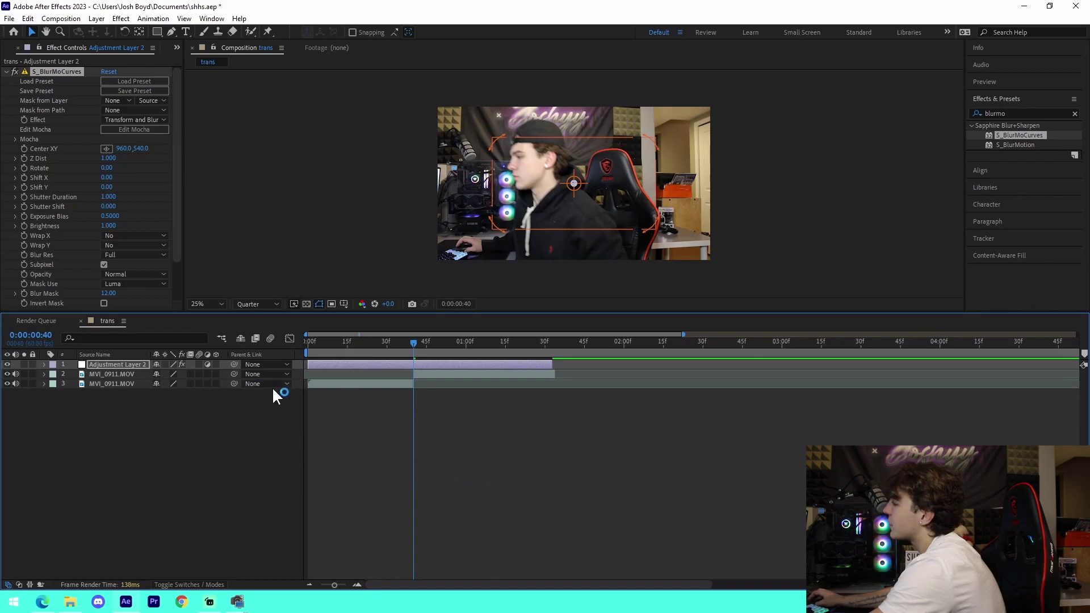
{"action": "left_click", "coordinate": [555, 365]}
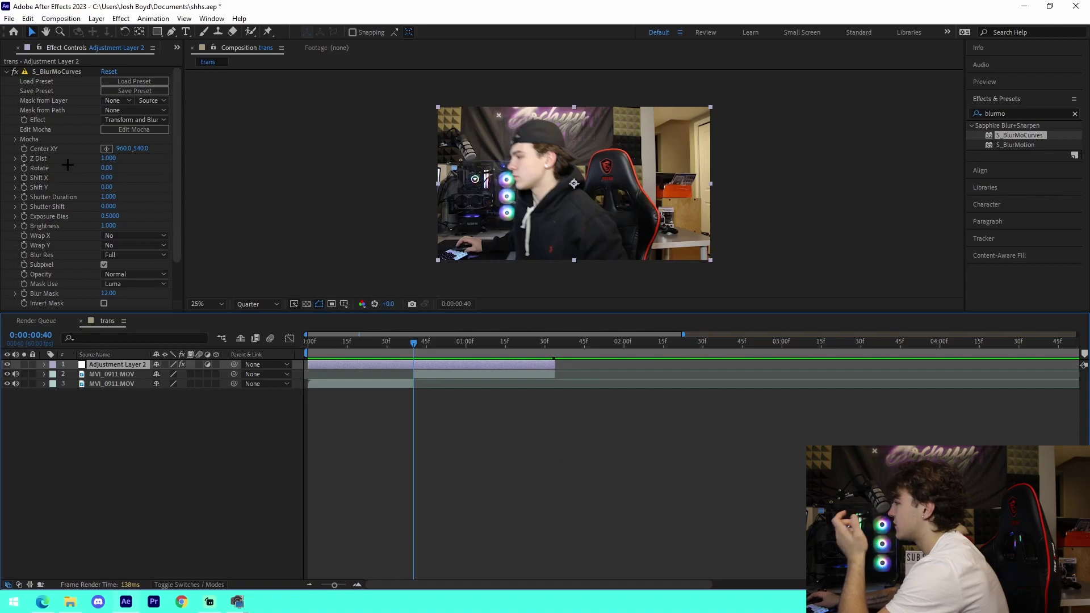
Enable keyframing for Z Dist in S_BlurMoCurves at the cut and set its value to 0.4
{"action": "left_click", "coordinate": [24, 159]}
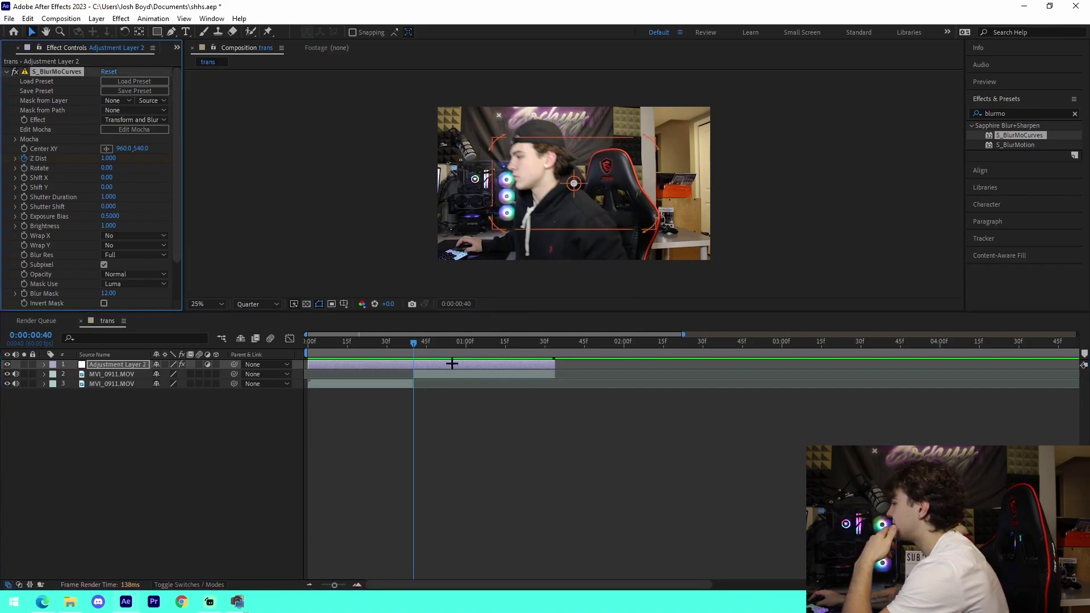
{"action": "left_click", "coordinate": [108, 158]}
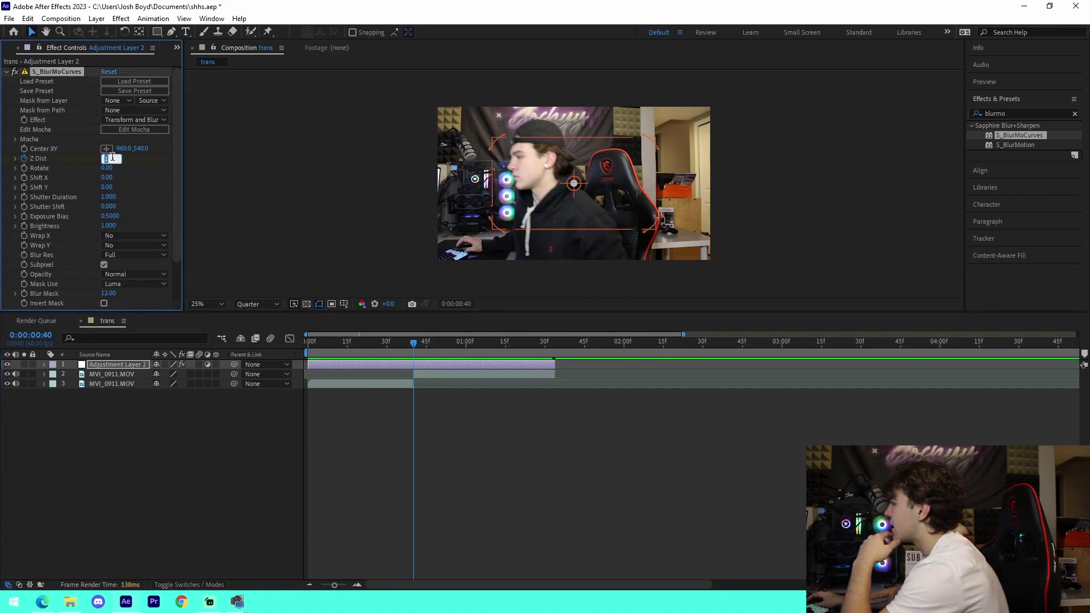
{"action": "type", "text": ".4"}
{"action": "key", "text": "Return"}
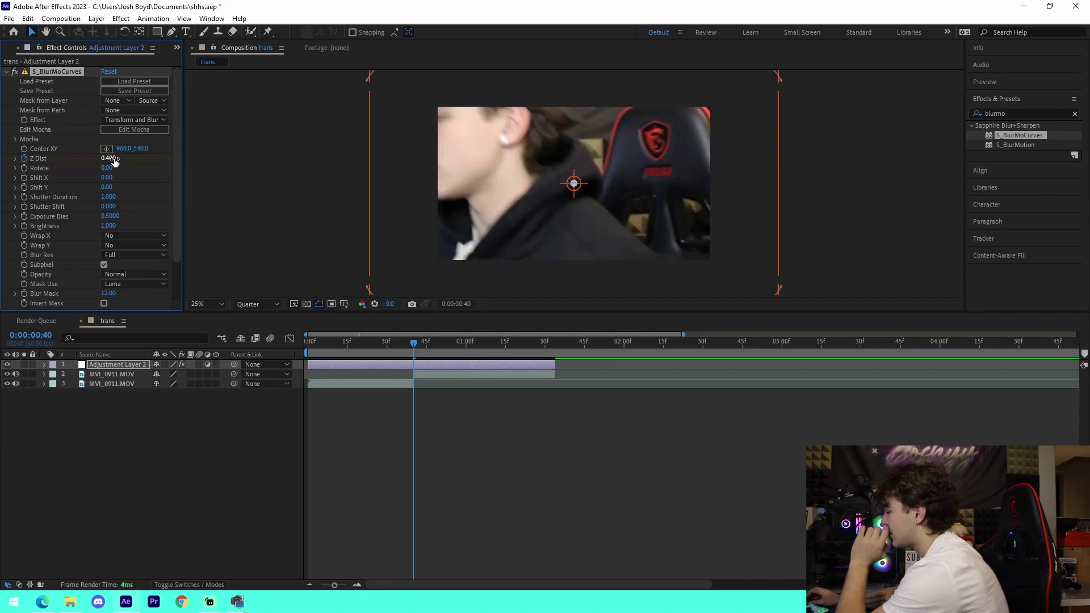
Keyframe Z Dist at 1.6 one frame before the cut, at 0:00:00:39
{"action": "left_click", "coordinate": [471, 443]}
{"action": "key", "text": "Page_Up"}
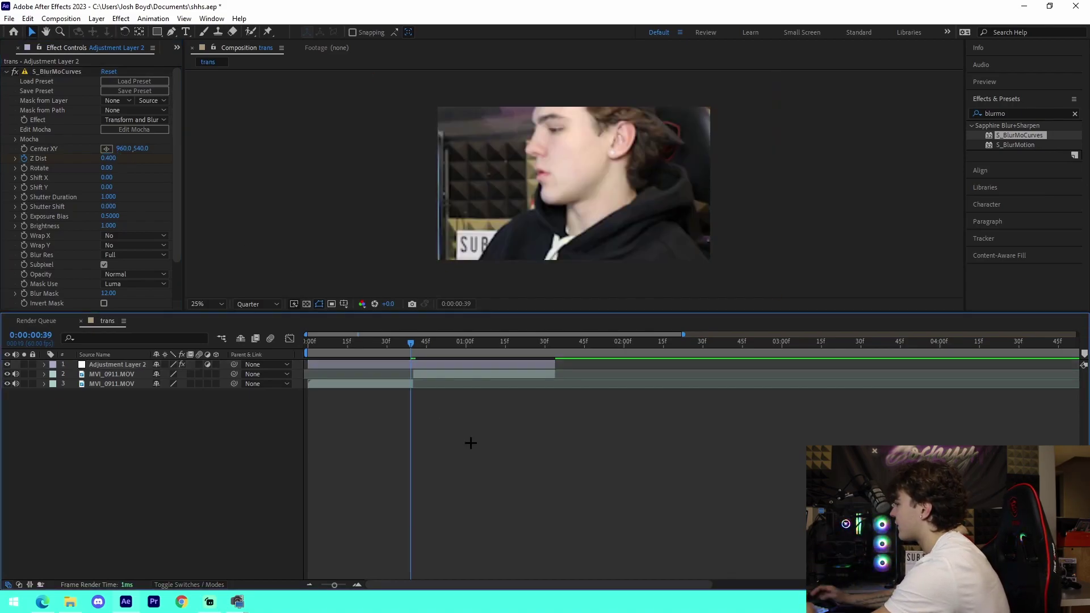
{"action": "left_click", "coordinate": [109, 159]}
{"action": "type", "text": "1"}
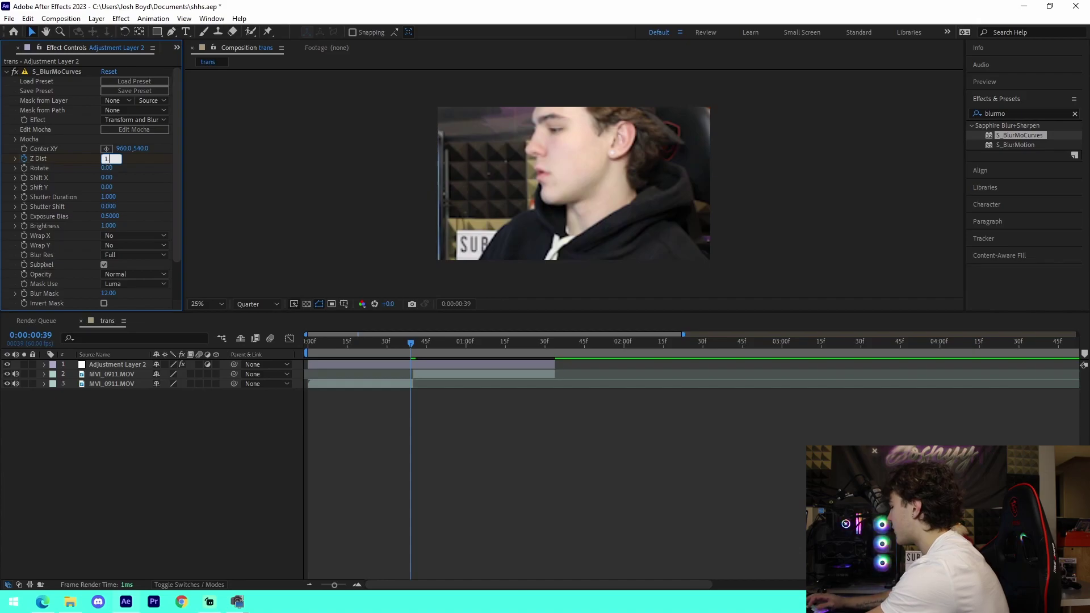
{"action": "type", "text": ".6"}
{"action": "key", "text": "Return"}
Keyframe Z Dist at 1 twenty frames earlier in the first clip, at 0:00:00:19
{"action": "left_click", "coordinate": [407, 345]}
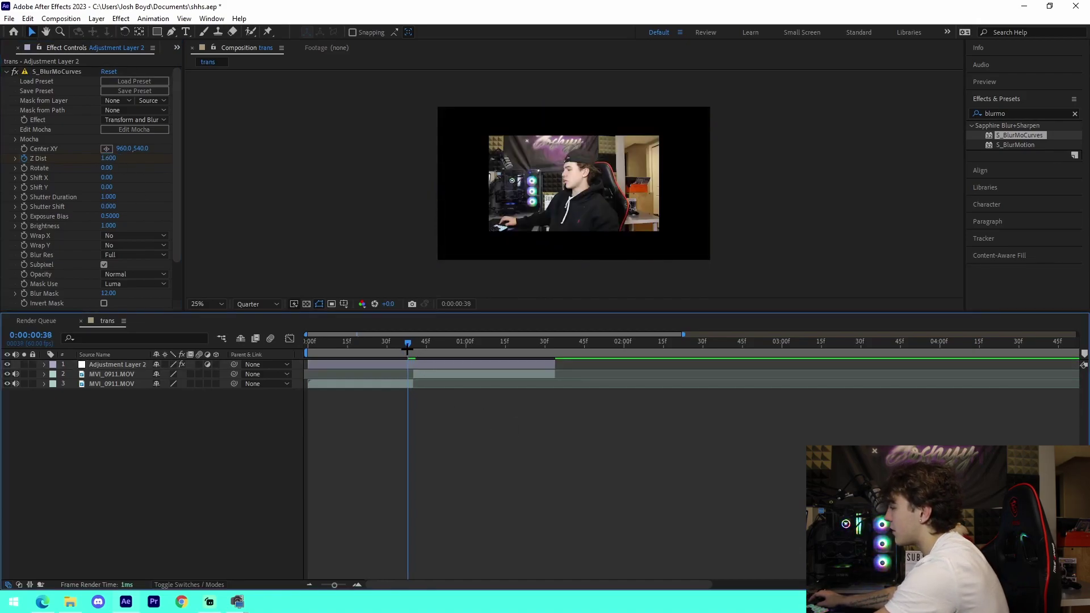
{"action": "mouse_move", "coordinate": [408, 347]}
{"action": "left_mouse_down"}
{"action": "mouse_move", "coordinate": [391, 348]}
{"action": "mouse_move", "coordinate": [412, 350]}
{"action": "left_mouse_up"}
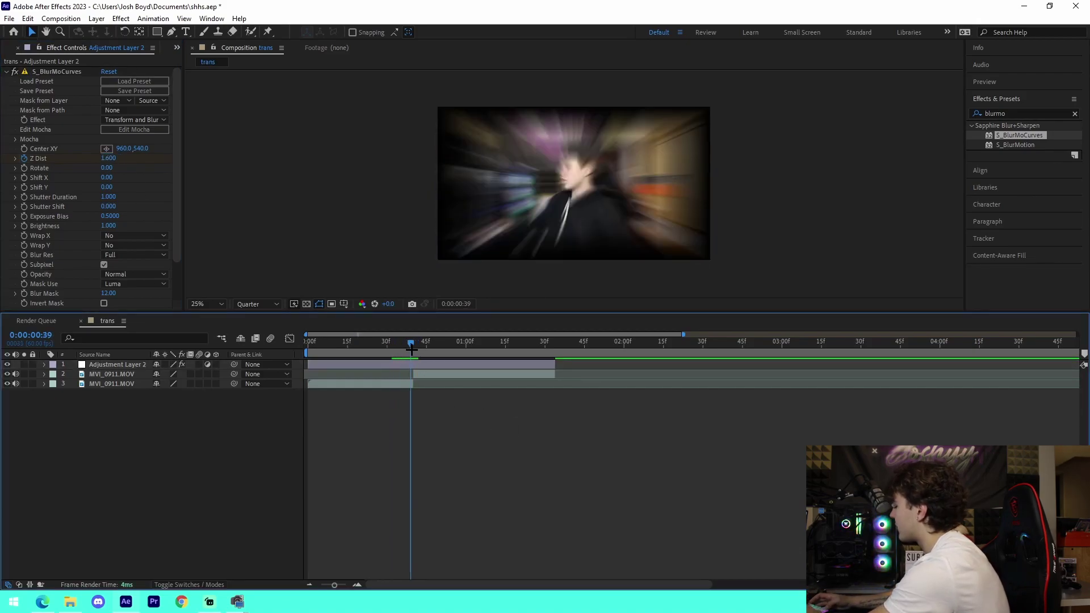
{"action": "key", "text": "Page_Up"}
{"action": "key", "text": "Page_Up"}
{"action": "key", "text": "Page_Up"}
{"action": "key", "text": "Page_Up"}
{"action": "key", "text": "Page_Up"}
{"action": "key", "text": "Page_Up"}
{"action": "key", "text": "Page_Up"}
{"action": "key", "text": "Page_Up"}
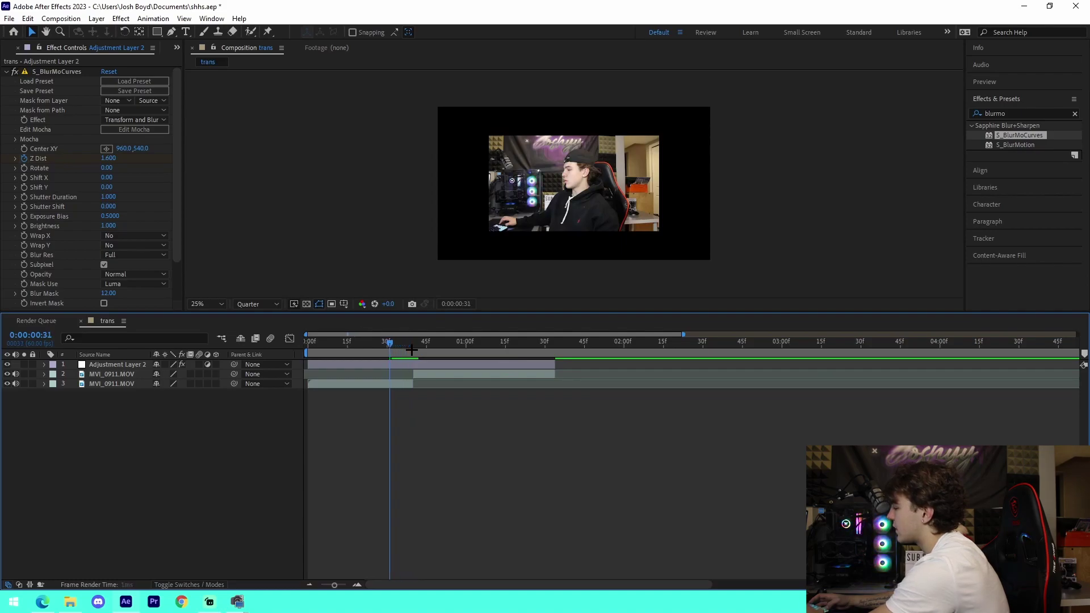
{"action": "key", "text": "Page_Up"}
{"action": "key", "text": "Page_Up"}
{"action": "key", "text": "Page_Up"}
{"action": "key", "text": "Page_Up"}
{"action": "key", "text": "Page_Up"}
{"action": "key", "text": "Page_Up"}
{"action": "key", "text": "Page_Up"}
{"action": "key", "text": "Page_Up"}
{"action": "key", "text": "Page_Up"}
{"action": "key", "text": "Page_Up"}
{"action": "key", "text": "Page_Up"}
{"action": "key", "text": "Page_Up"}
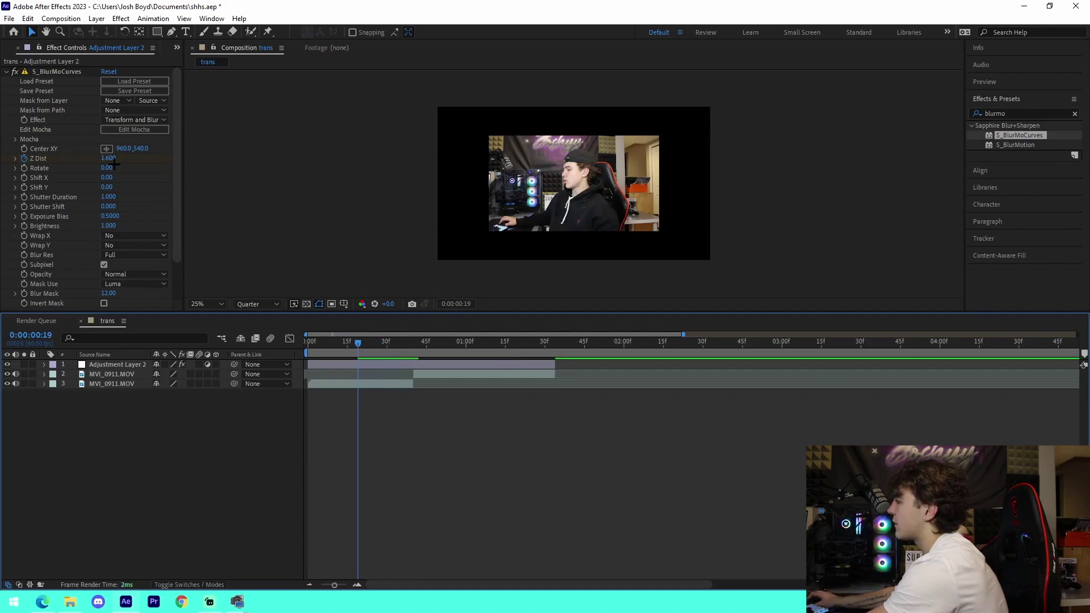
{"action": "left_click", "coordinate": [111, 158]}
{"action": "type", "text": "0.4"}
{"action": "key", "text": "Return"}
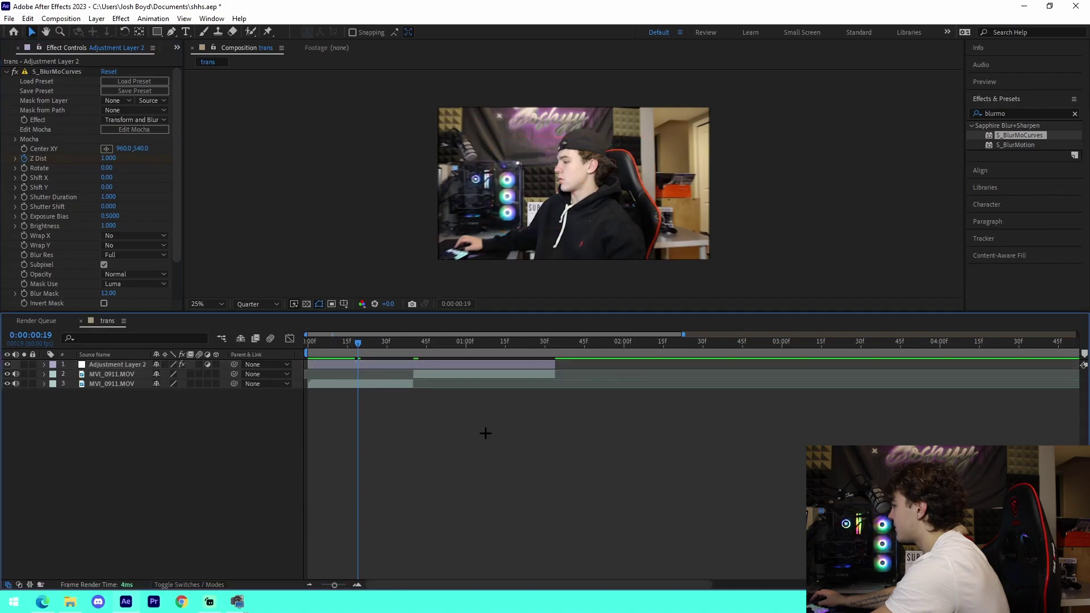
Keyframe Z Dist at 1 twenty frames after the cut, at 0:00:01:00
{"action": "left_click", "coordinate": [415, 352]}
{"action": "key", "text": "Page_Down"}
{"action": "key", "text": "Page_Down"}
{"action": "key", "text": "Page_Down"}
{"action": "key", "text": "Page_Down"}
{"action": "key", "text": "Page_Down"}
{"action": "key", "text": "Page_Down"}
{"action": "key", "text": "Page_Down"}
{"action": "key", "text": "Page_Down"}
{"action": "key", "text": "Page_Down"}
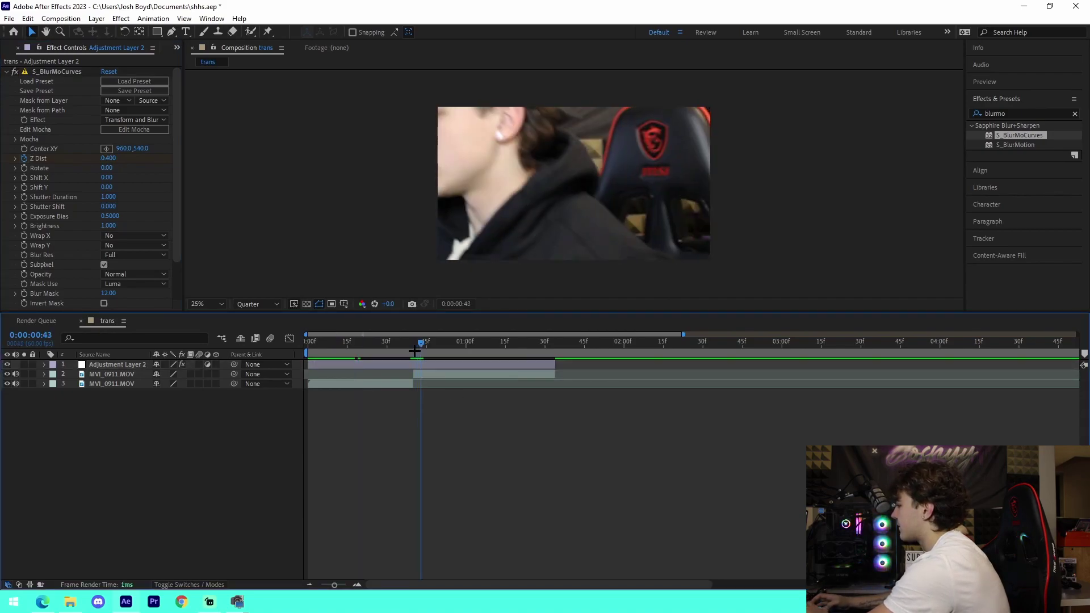
{"action": "key", "text": "Page_Down"}
{"action": "key", "text": "Page_Down"}
{"action": "key", "text": "Page_Down"}
{"action": "key", "text": "Page_Down"}
{"action": "key", "text": "Page_Down"}
{"action": "key", "text": "Page_Down"}
{"action": "key", "text": "Page_Down"}
{"action": "key", "text": "Page_Down"}
{"action": "key", "text": "Page_Down"}
{"action": "key", "text": "Page_Down"}
{"action": "key", "text": "Page_Down"}
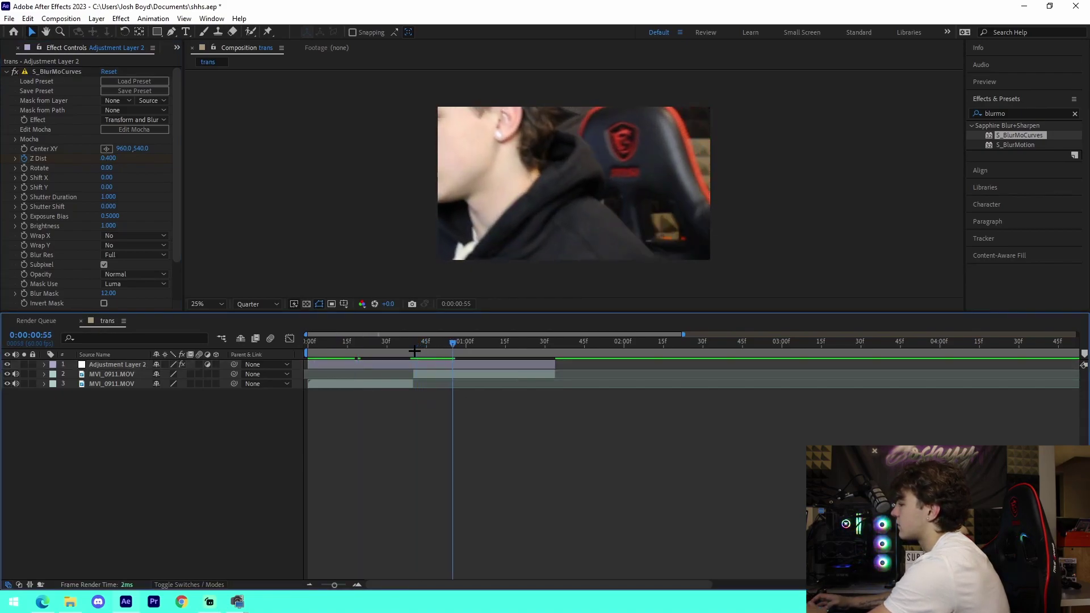
{"action": "left_click", "coordinate": [114, 157]}
{"action": "type", "text": "1"}
{"action": "key", "text": "Return"}
Set Wrap X and Wrap Y of S_BlurMoCurves to Reflect and play back the zoom transition
{"action": "left_click", "coordinate": [109, 236]}
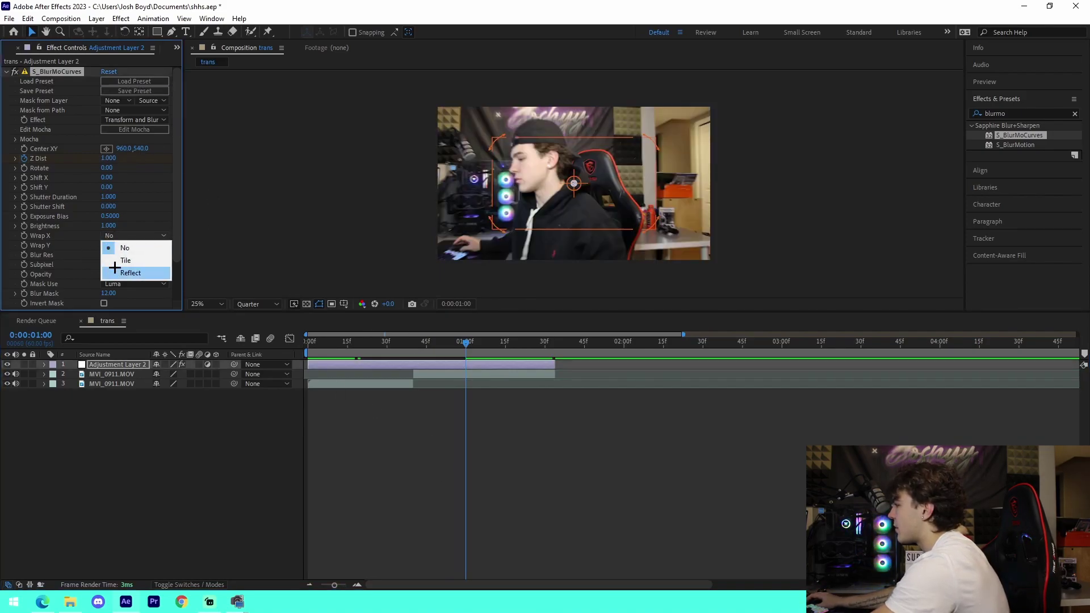
{"action": "left_click", "coordinate": [125, 272]}
{"action": "left_click", "coordinate": [134, 246]}
{"action": "left_click", "coordinate": [125, 282]}
{"action": "key", "text": "space"}
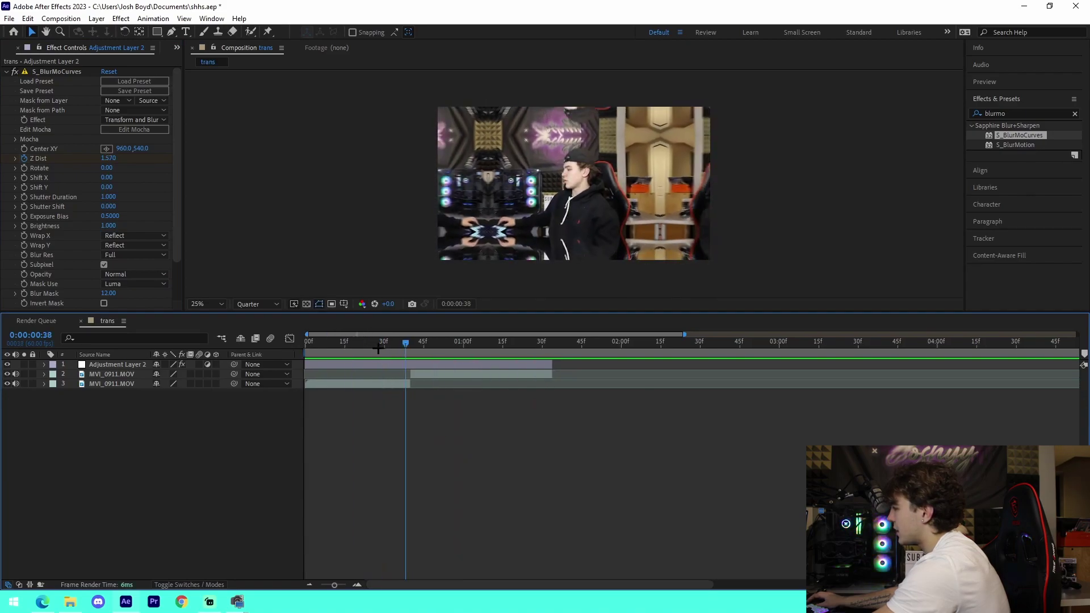
{"action": "key", "text": "space"}
Reveal the adjustment layer's Z Dist keyframes and apply Easy Ease to all four
{"action": "left_click", "coordinate": [420, 364]}
{"action": "key", "text": "u"}
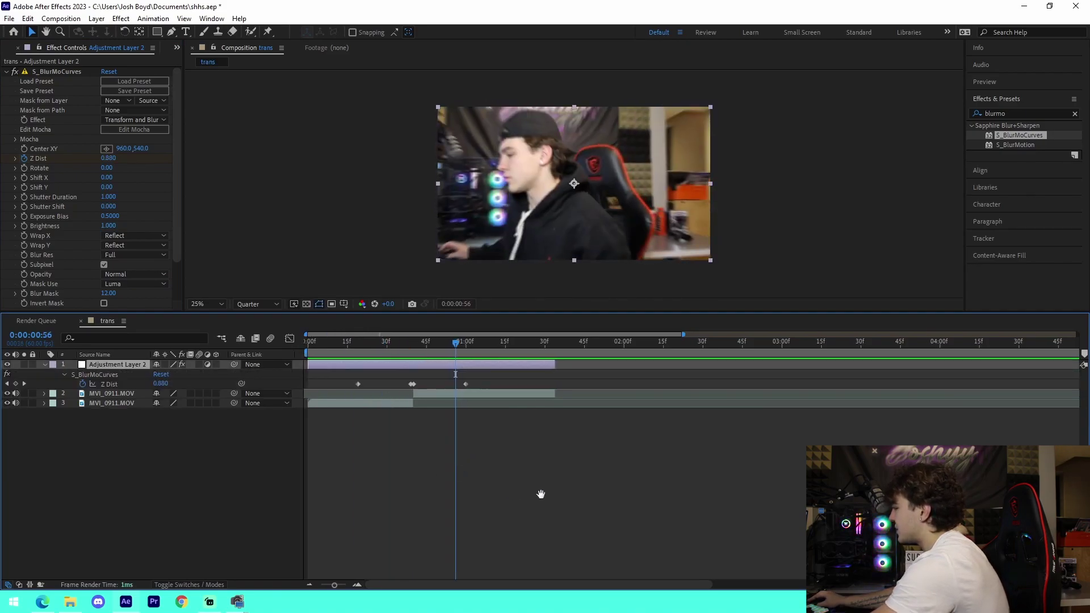
{"action": "left_click_drag", "start_coordinate": [333, 373], "coordinate": [518, 385]}
{"action": "key", "text": "F9"}
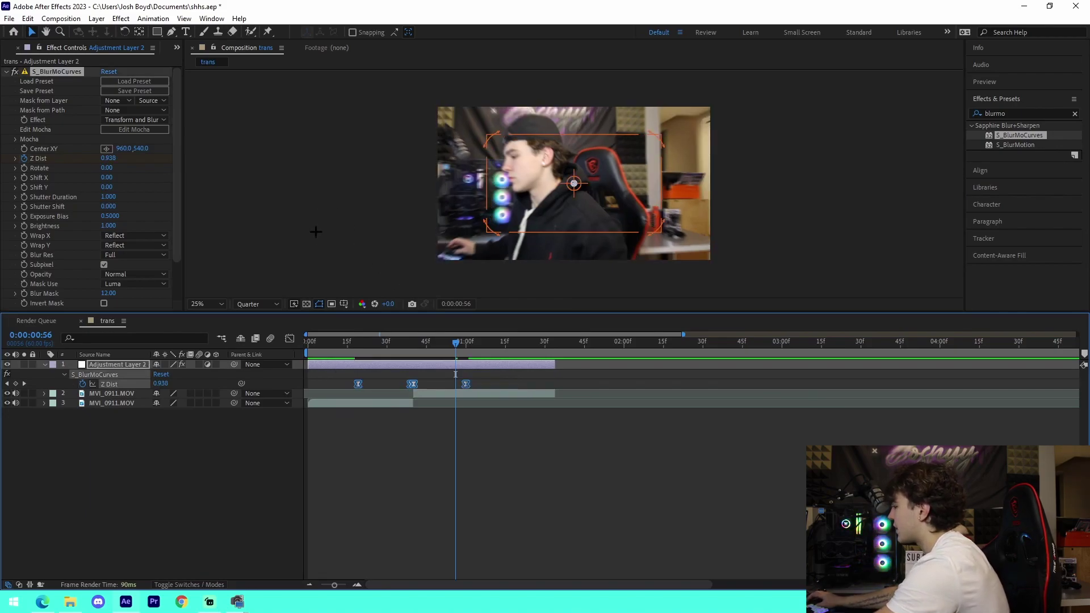
Play back the eased transition and show the Z Dist curve in the Graph Editor
{"action": "key", "text": "space"}
{"action": "key", "text": "space"}
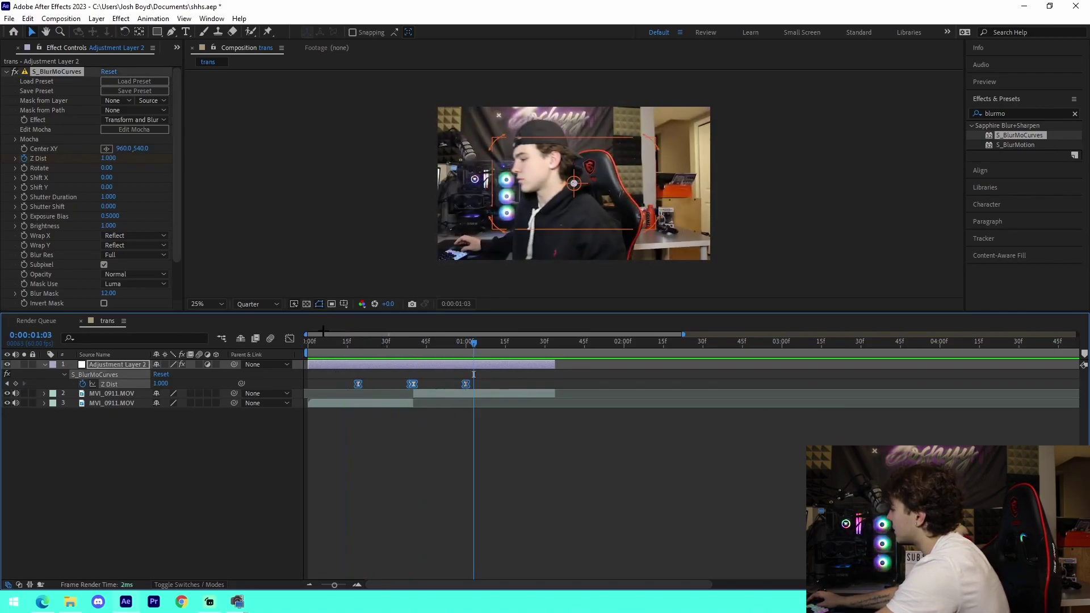
{"action": "left_click", "coordinate": [291, 337]}
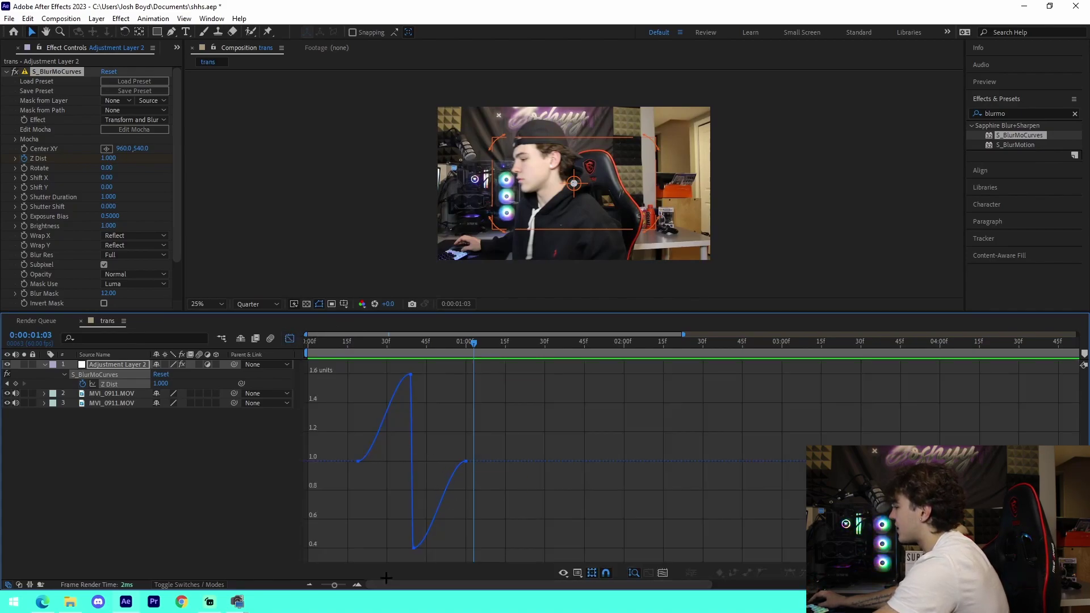
Reshape the first half of the Z Dist curve in the Graph Editor so it starts flat and rises steeply into the cut
{"action": "left_click", "coordinate": [357, 584]}
{"action": "left_click", "coordinate": [289, 338]}
{"action": "scroll", "coordinate": [540, 409], "scroll_direction": "left", "scroll_amount": 3}
{"action": "left_click_drag", "start_coordinate": [380, 377], "coordinate": [670, 390]}
{"action": "key", "text": "shift+F3"}
{"action": "left_click", "coordinate": [407, 461]}
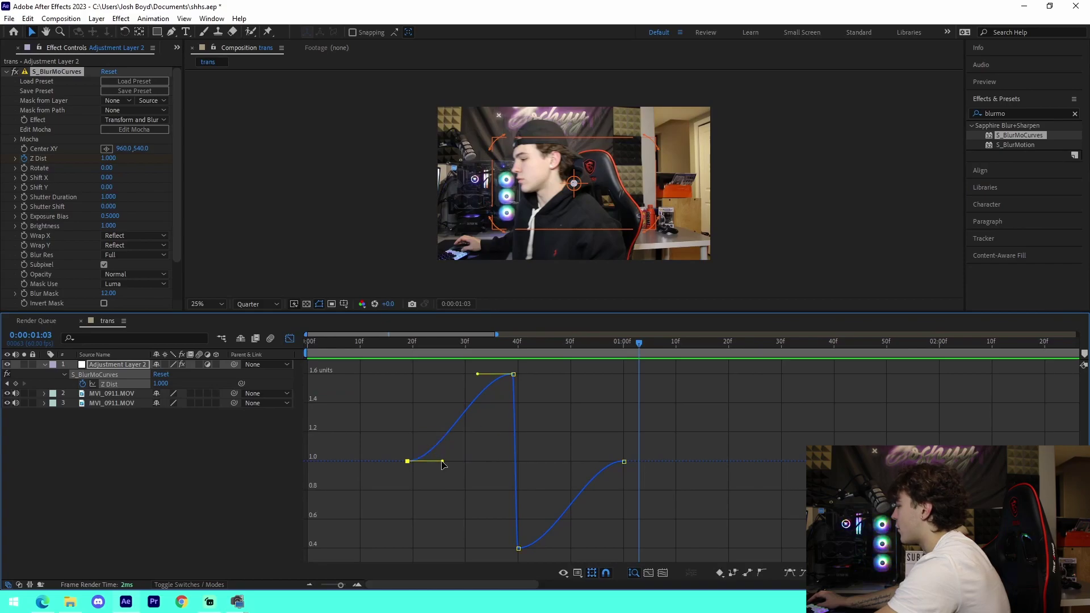
{"action": "left_click_drag", "start_coordinate": [443, 461], "coordinate": [506, 461]}
{"action": "left_click_drag", "start_coordinate": [479, 375], "coordinate": [513, 374]}
Reshape the Z Dist curve after the cut to rise steeply and flatten out, and play back the transition
{"action": "left_click", "coordinate": [518, 548]}
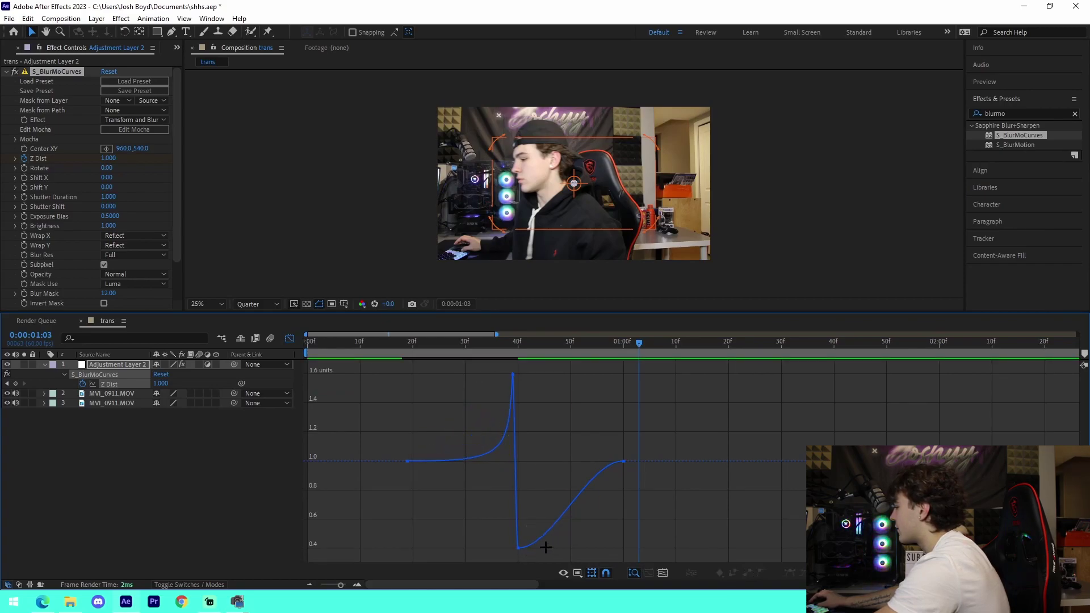
{"action": "left_click_drag", "start_coordinate": [552, 550], "coordinate": [521, 472]}
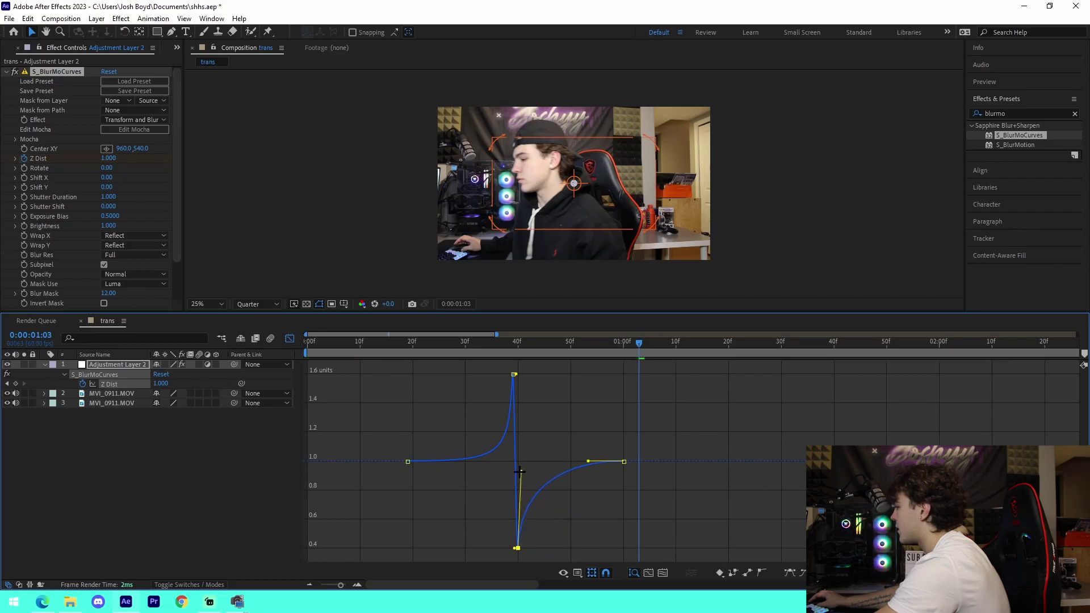
{"action": "left_click_drag", "start_coordinate": [588, 461], "coordinate": [522, 462]}
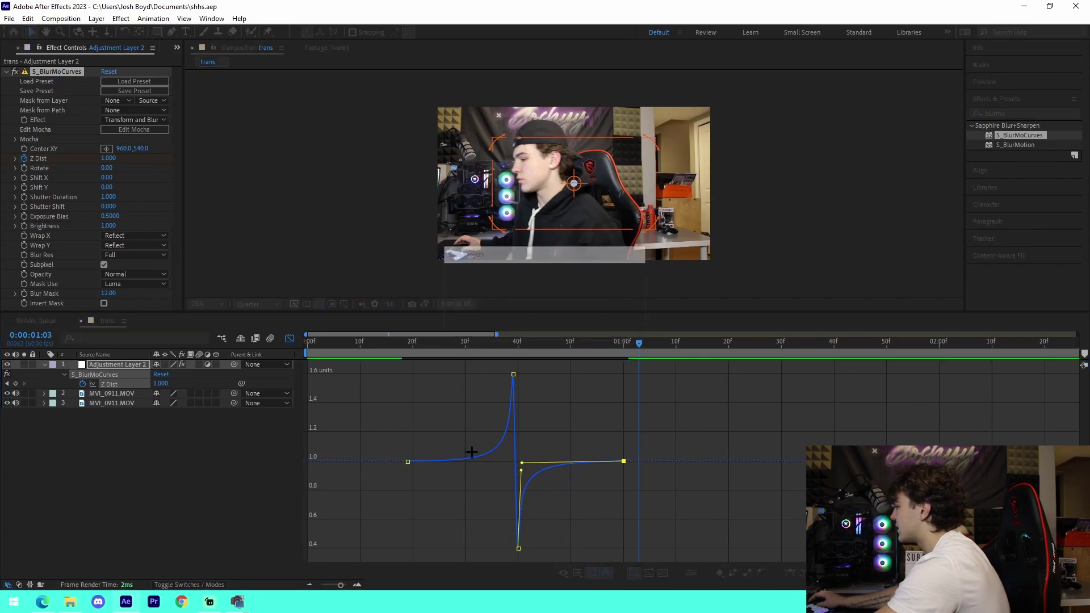
{"action": "key", "text": "space"}
{"action": "left_click", "coordinate": [290, 339]}
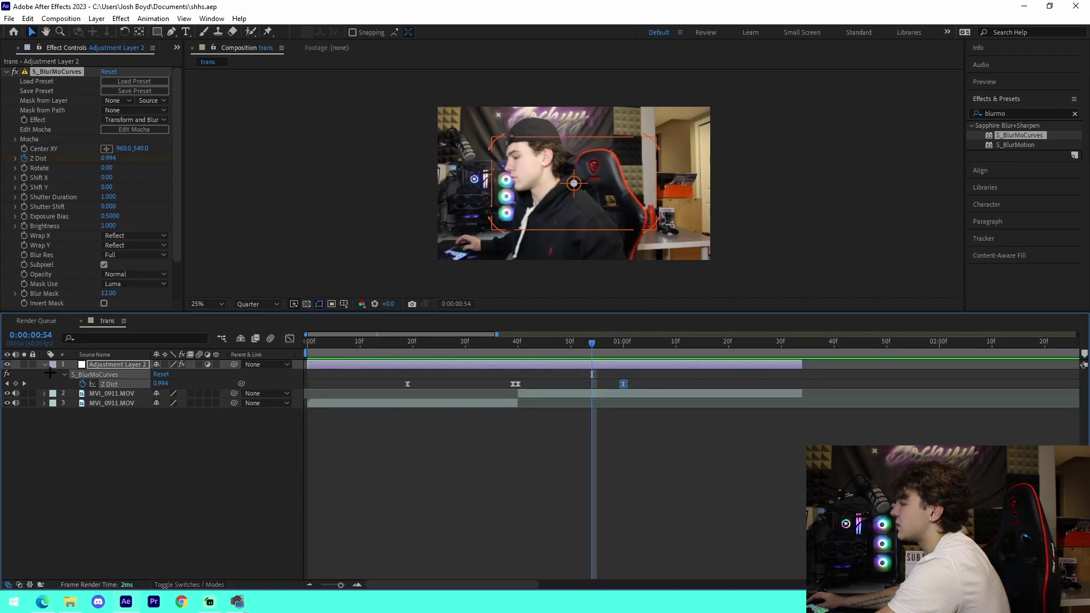
Remove the Z Dist keyframes of S_BlurMoCurves at the cut, 0:00:00:40, and set Z Dist to 1
{"action": "left_click", "coordinate": [44, 365]}
{"action": "left_click", "coordinate": [517, 343]}
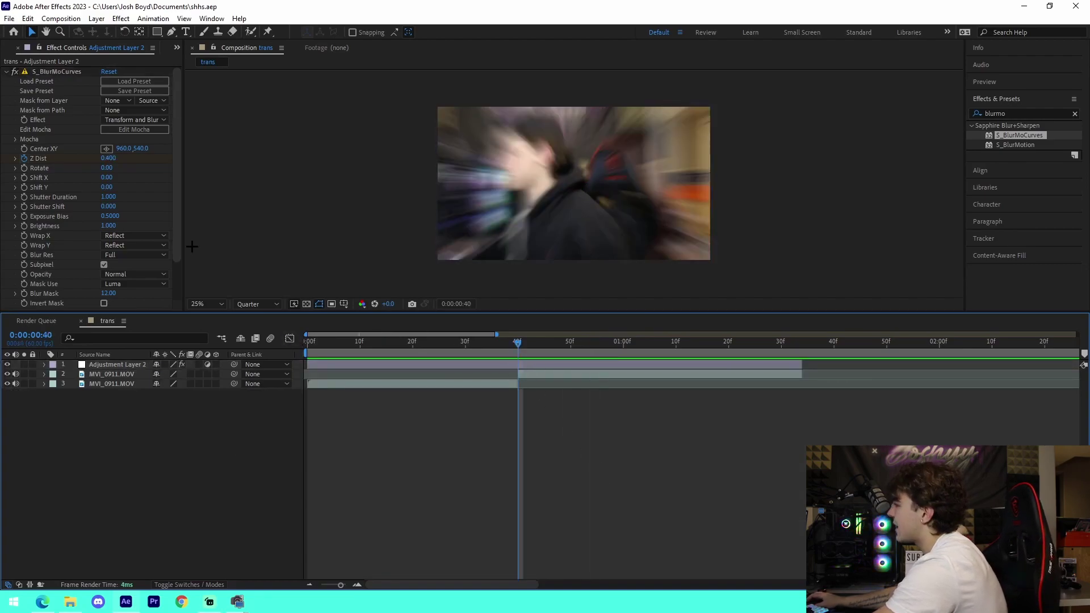
{"action": "left_click", "coordinate": [24, 159]}
{"action": "left_click", "coordinate": [108, 159]}
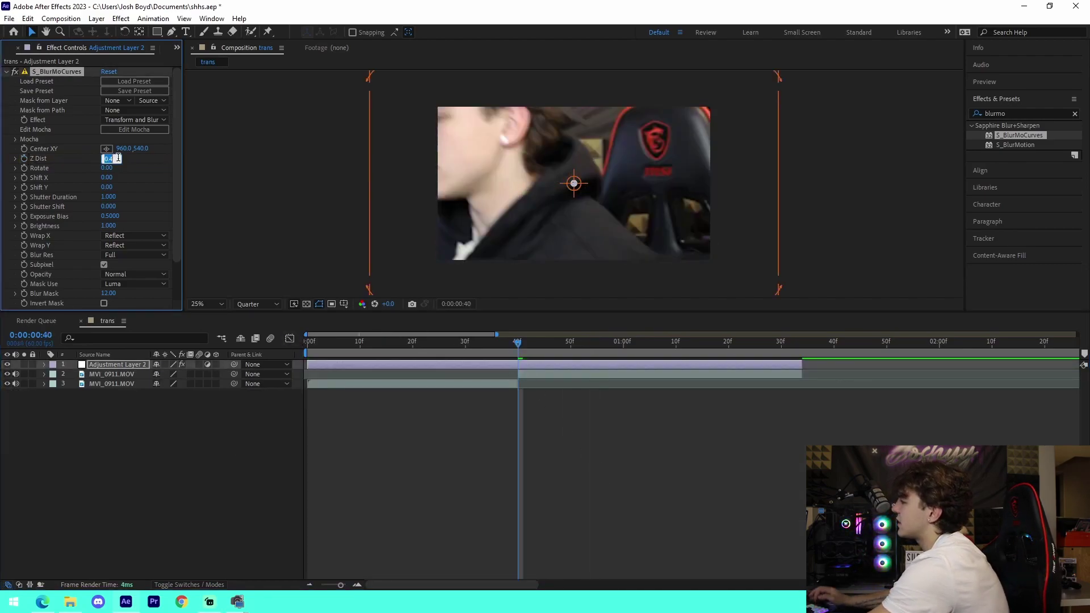
{"action": "type", "text": "1"}
{"action": "key", "text": "Return"}
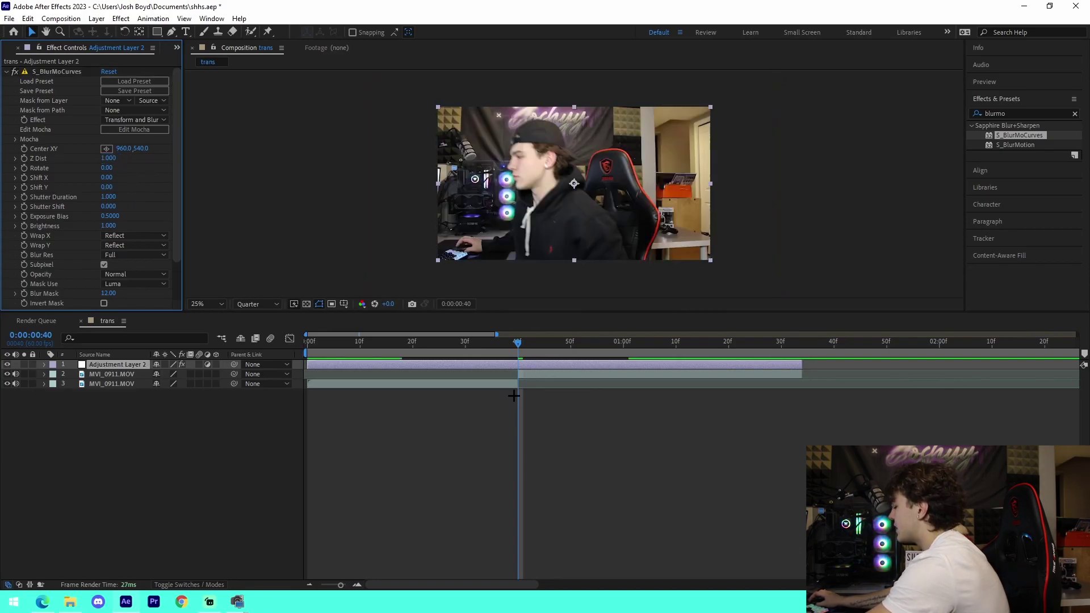
Enable keyframing for Shift X at 0:00:00:40 and set its value to 500
{"action": "left_click", "coordinate": [24, 178]}
{"action": "left_click", "coordinate": [108, 177]}
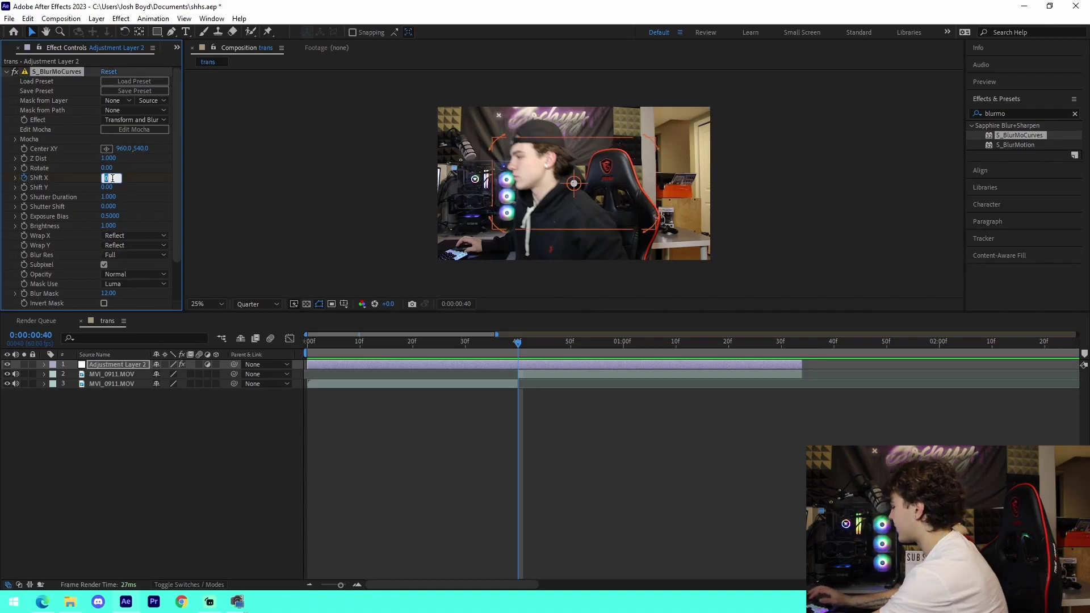
{"action": "type", "text": ".5"}
{"action": "key", "text": "Return"}
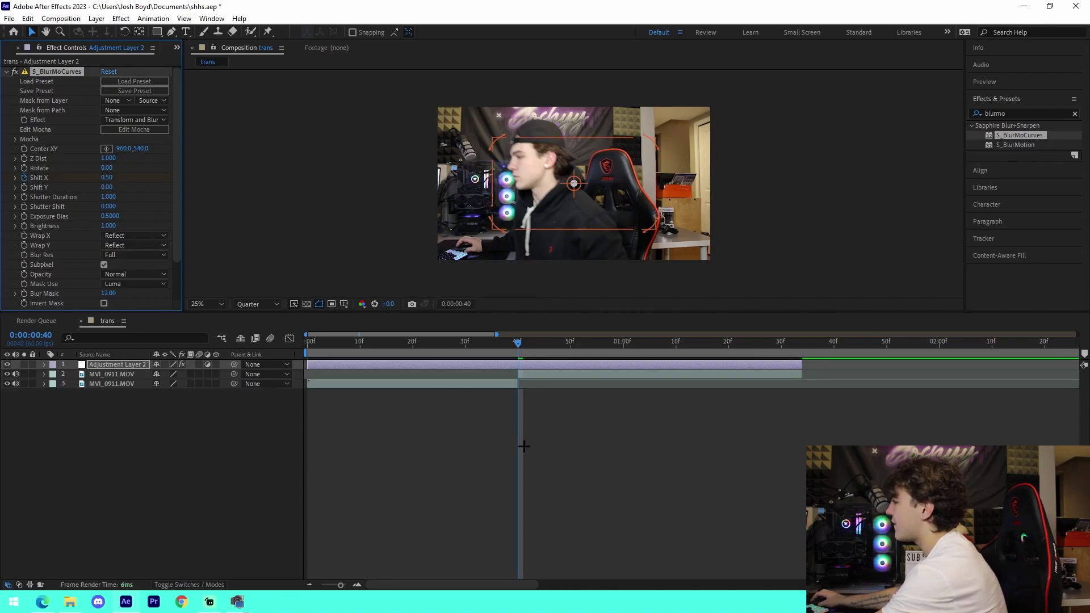
{"action": "left_click", "coordinate": [108, 178]}
{"action": "type", "text": "500"}
{"action": "key", "text": "Return"}
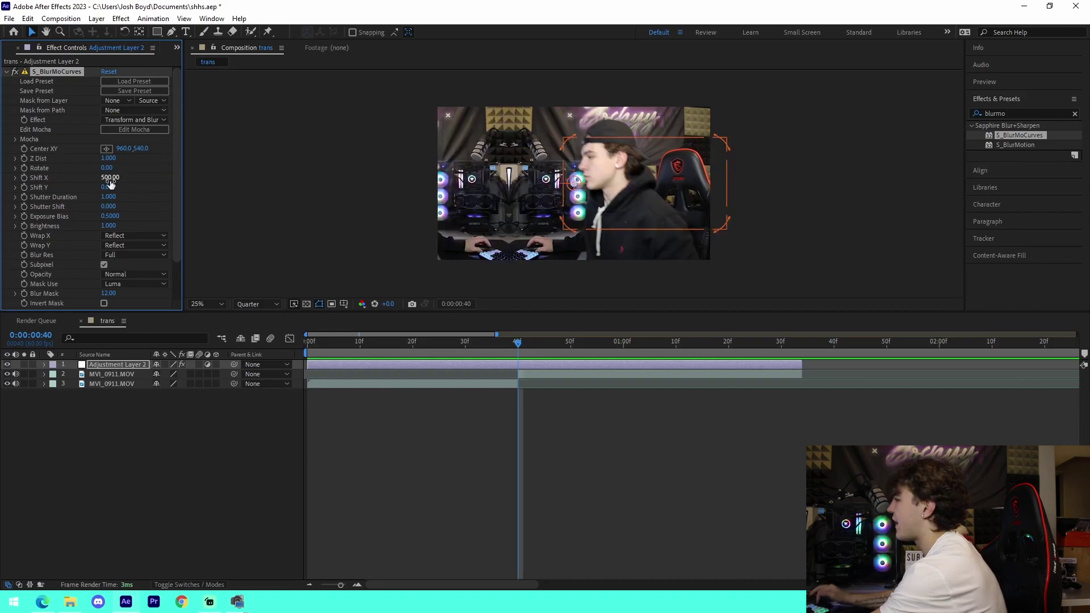
{"action": "left_click", "coordinate": [550, 486]}
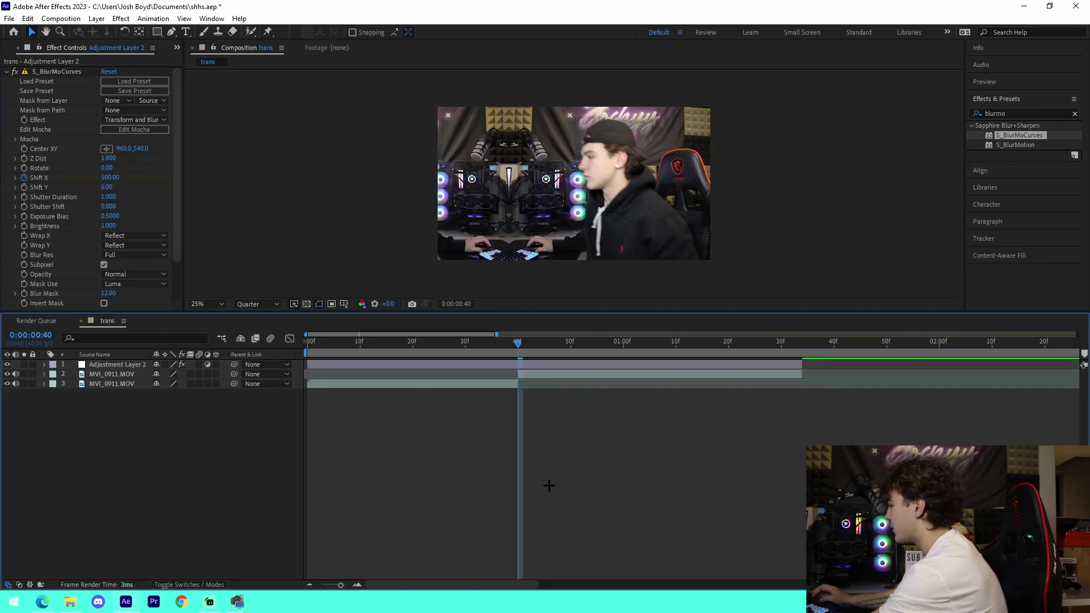
Keyframe Shift X at -500 one frame before the cut, at 0:00:00:39, and scrub across the cut to check it
{"action": "key", "text": "Page_Up"}
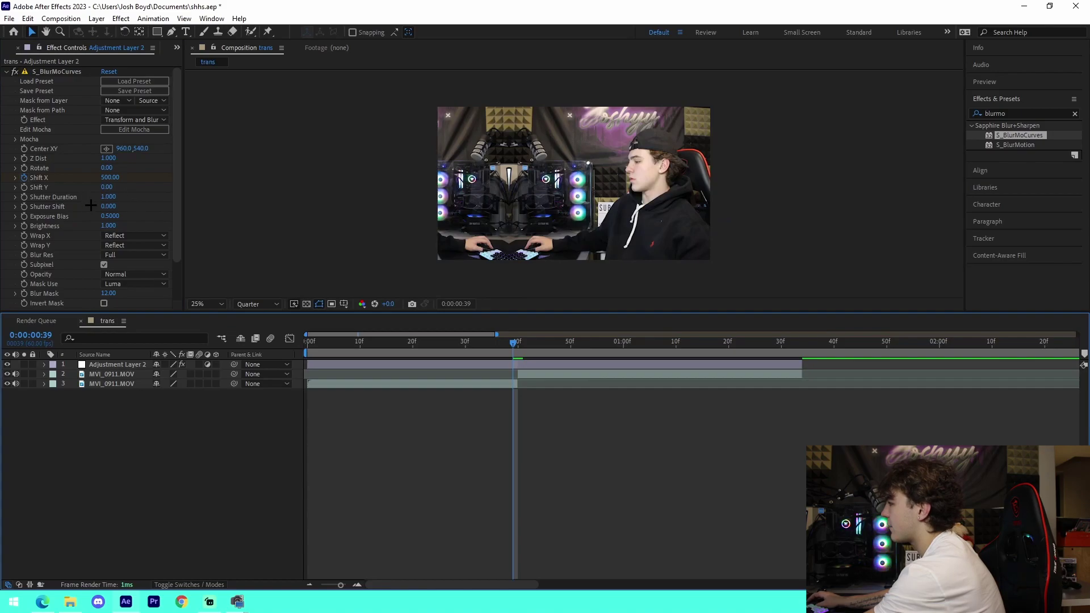
{"action": "left_click", "coordinate": [110, 178]}
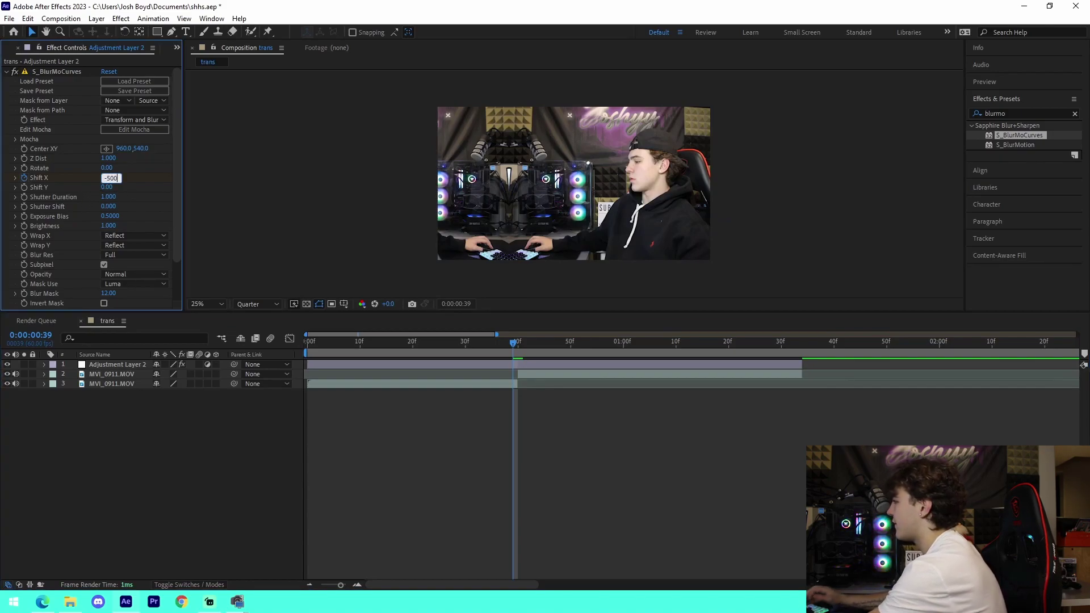
{"action": "key", "text": "Return"}
{"action": "left_click", "coordinate": [366, 406]}
{"action": "left_click_drag", "start_coordinate": [472, 345], "coordinate": [516, 368]}
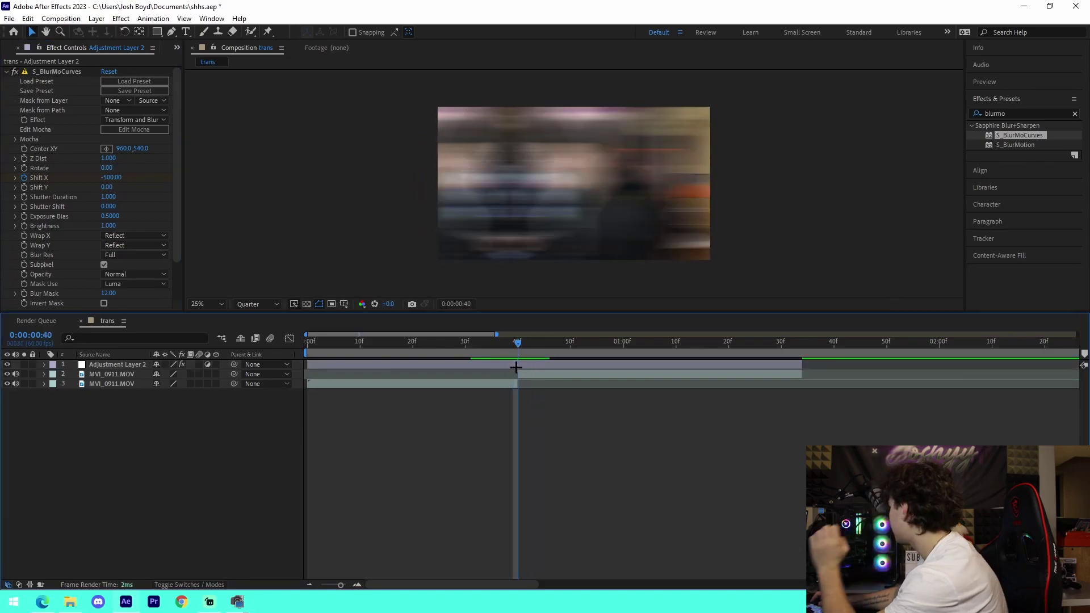
{"action": "key", "text": "Page_Up"}
{"action": "key", "text": "Page_Down"}
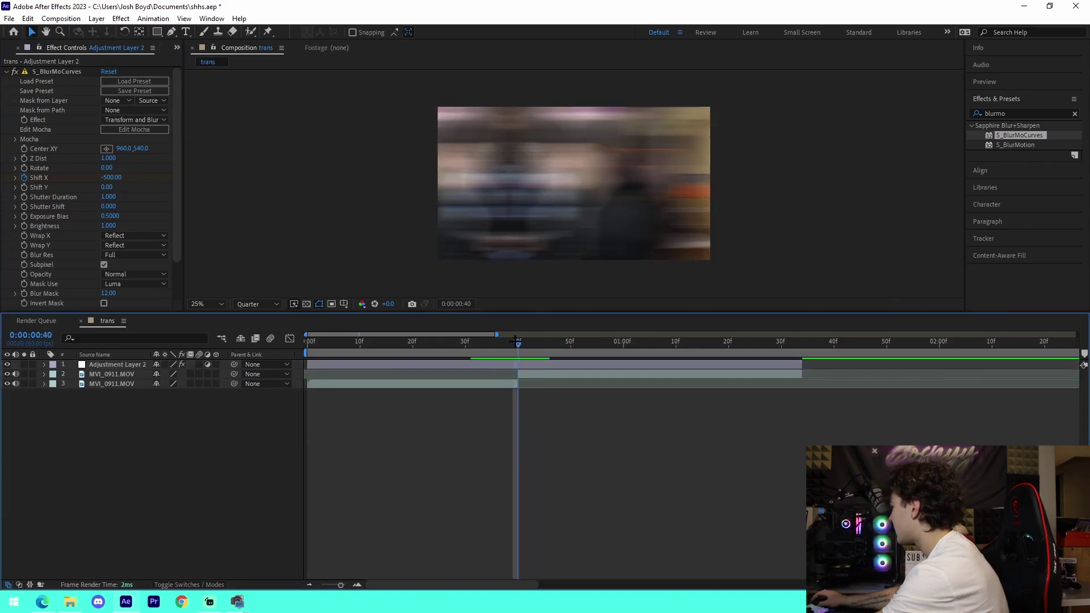
Go back twenty frames from 0:00:00:39 and keyframe Shift X at 0 there as the start of the shift
{"action": "key", "text": "Page_Up"}
{"action": "key", "text": "Page_Up"}
{"action": "key", "text": "Page_Up"}
{"action": "key", "text": "Page_Up"}
{"action": "key", "text": "Page_Up"}
{"action": "key", "text": "Page_Up"}
{"action": "key", "text": "Page_Up"}
{"action": "key", "text": "Page_Up"}
{"action": "key", "text": "Page_Up"}
{"action": "key", "text": "Page_Up"}
{"action": "key", "text": "Page_Up"}
{"action": "key", "text": "Page_Up"}
{"action": "key", "text": "Page_Up"}
{"action": "key", "text": "Page_Up"}
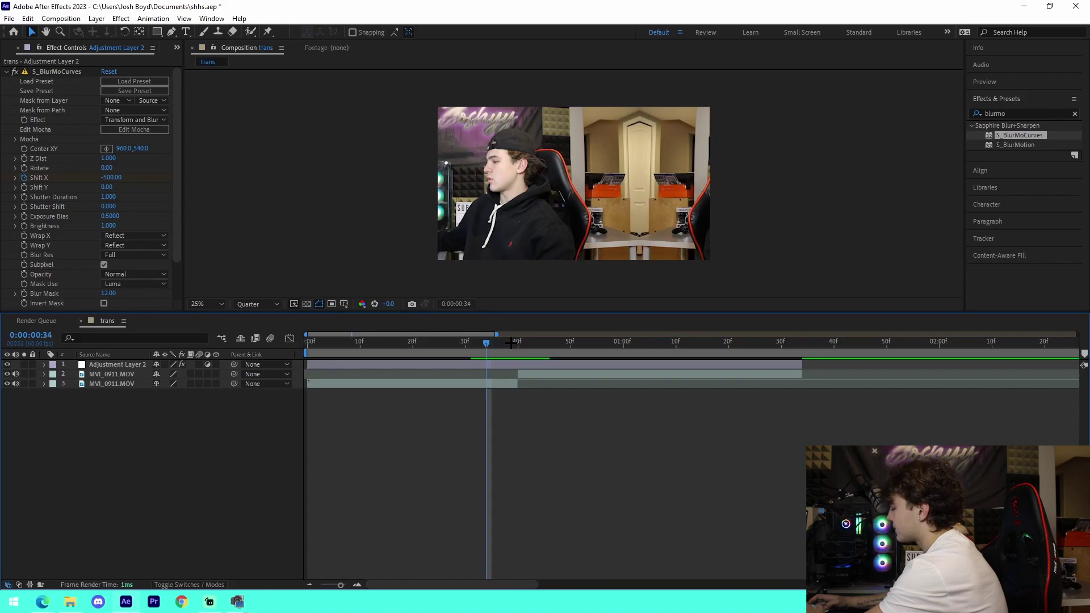
{"action": "key", "text": "Page_Up"}
{"action": "key", "text": "Page_Up"}
{"action": "key", "text": "Page_Up"}
{"action": "key", "text": "Page_Up"}
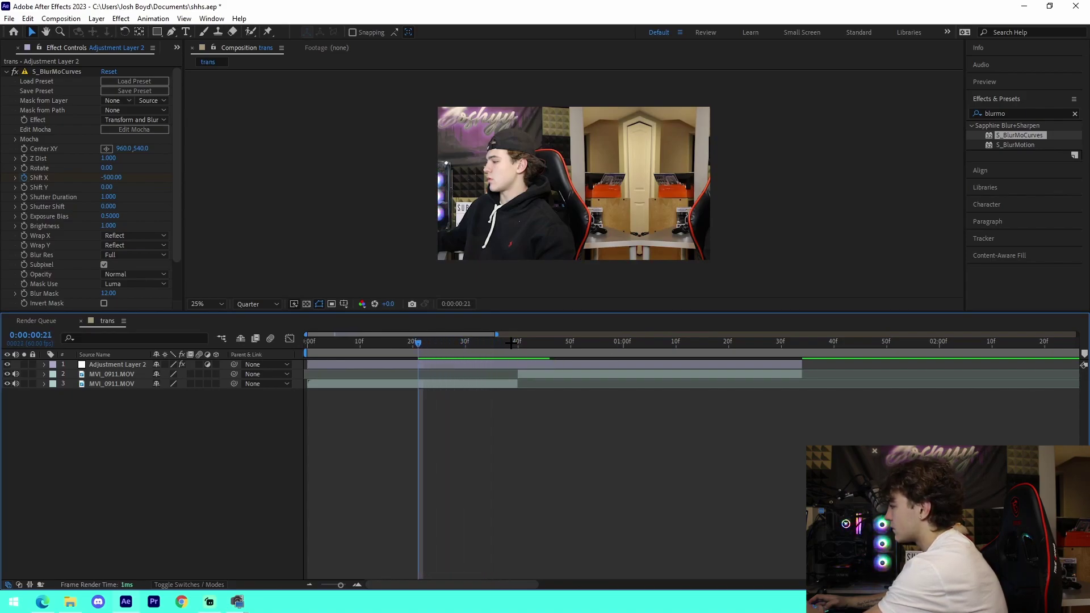
Play back the shift transition from shortly before the cut
{"action": "left_click", "coordinate": [451, 343]}
{"action": "key", "text": "space"}
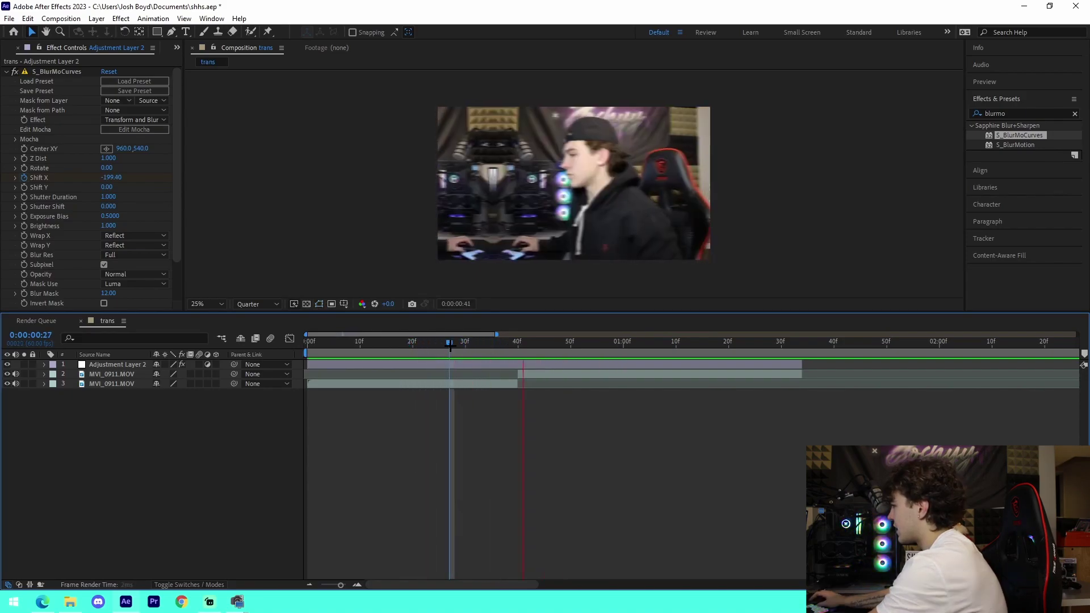
{"action": "key", "text": "space"}
Reveal the adjustment layer's Shift X keyframes, select all four and apply Easy Ease
{"action": "left_click", "coordinate": [518, 345]}
{"action": "left_click", "coordinate": [519, 363]}
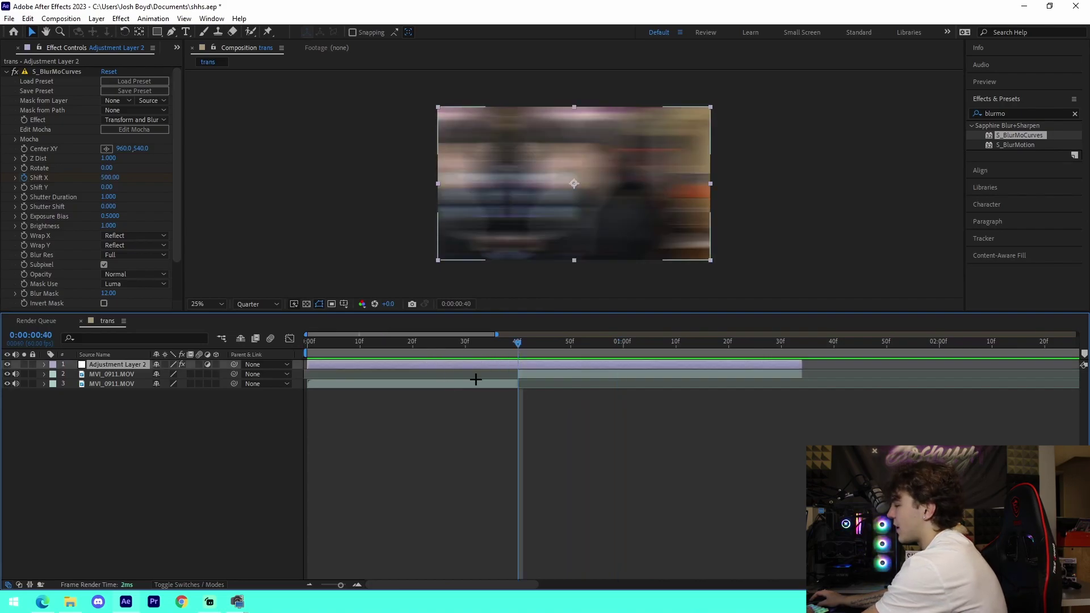
{"action": "key", "text": "u"}
{"action": "left_click_drag", "start_coordinate": [393, 378], "coordinate": [715, 389]}
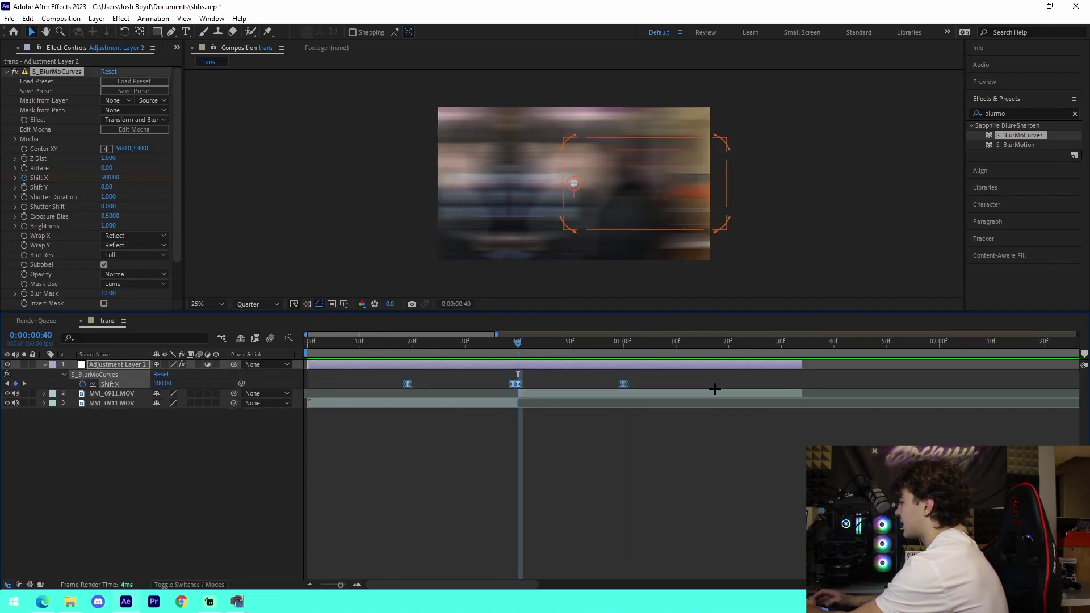
Reshape the Shift X curve in the Graph Editor so it changes steeply around the cut and flattens at both outer keyframes
{"action": "left_click", "coordinate": [289, 339]}
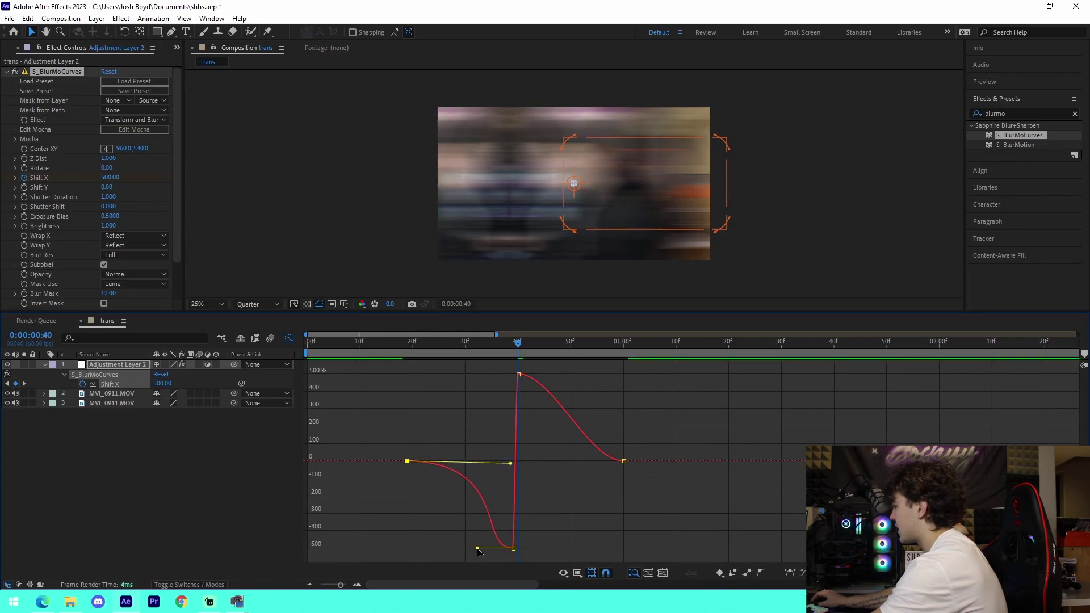
{"action": "left_click", "coordinate": [518, 374]}
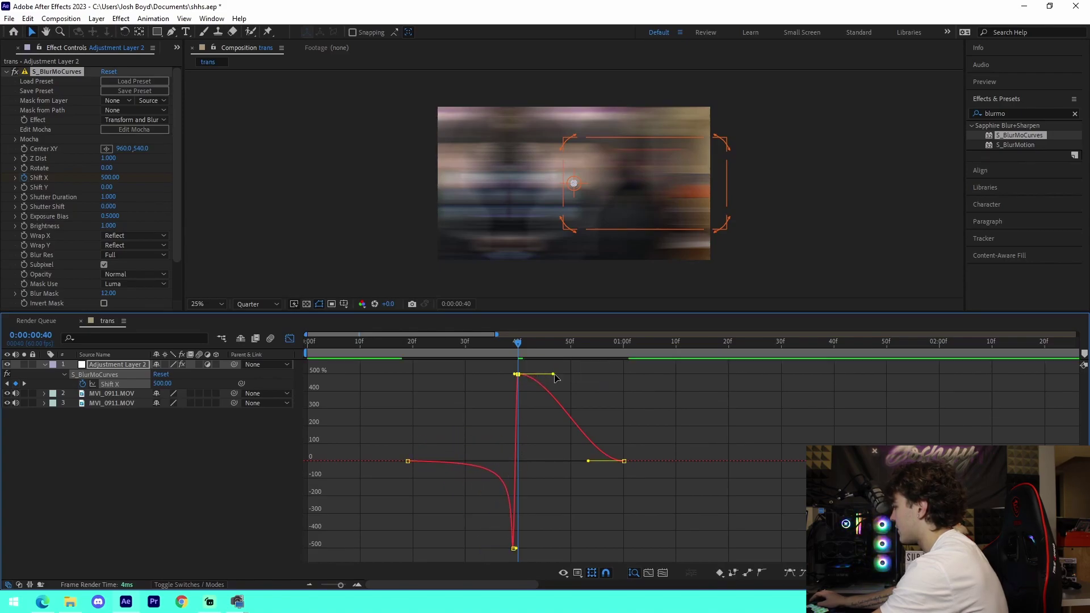
{"action": "left_click_drag", "start_coordinate": [558, 375], "coordinate": [522, 454]}
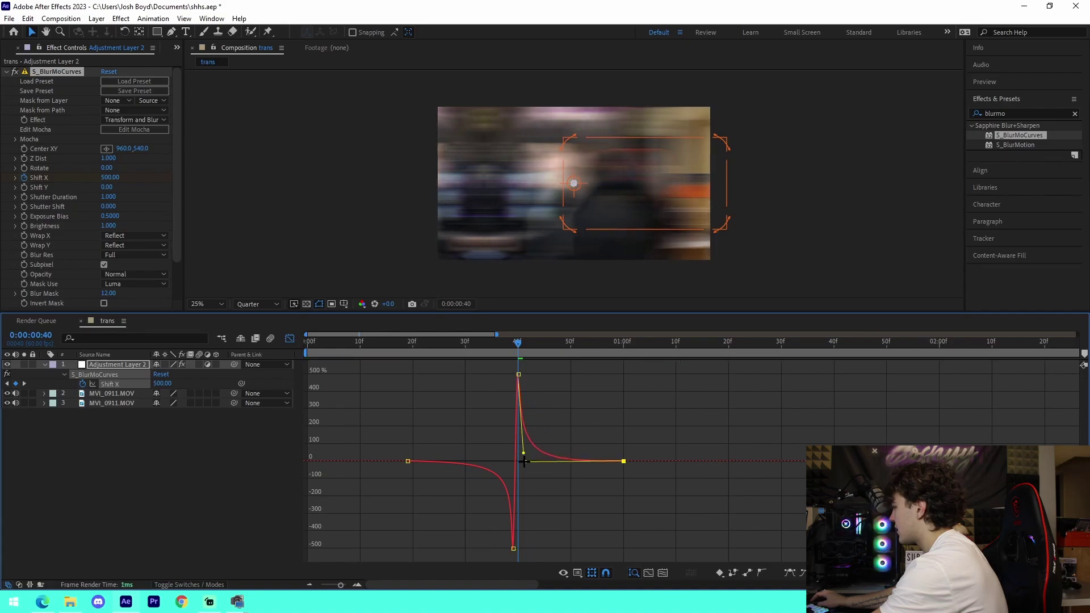
{"action": "left_click_drag", "start_coordinate": [587, 461], "coordinate": [524, 460]}
Play back the eased shift transition, then close the Graph Editor and collapse the adjustment layer
{"action": "left_click", "coordinate": [414, 347]}
{"action": "left_click", "coordinate": [418, 348]}
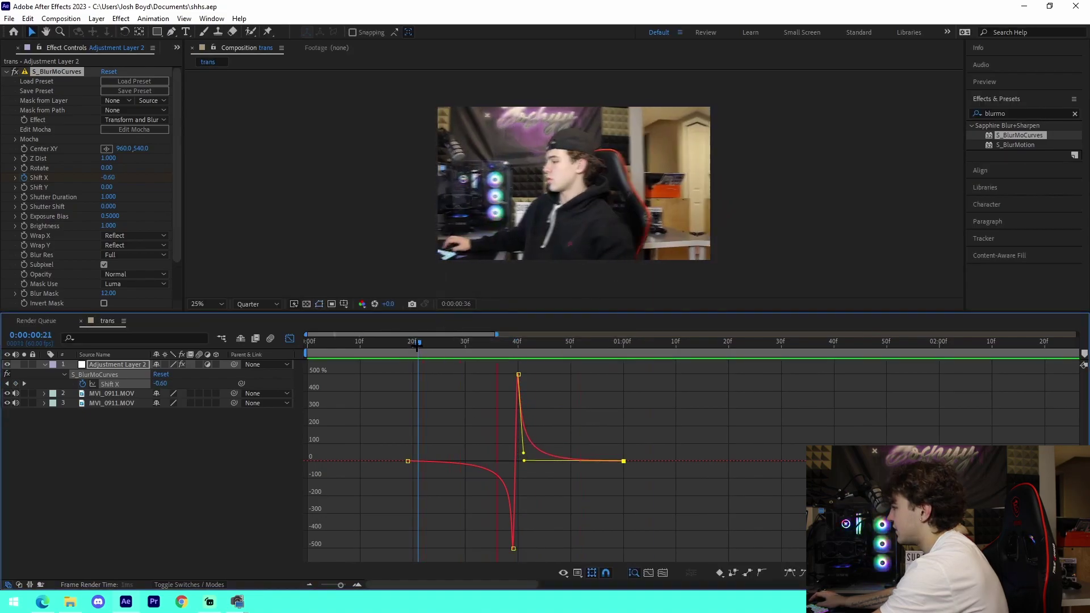
{"action": "key", "text": "space"}
{"action": "left_click", "coordinate": [290, 339]}
{"action": "left_click", "coordinate": [44, 364]}
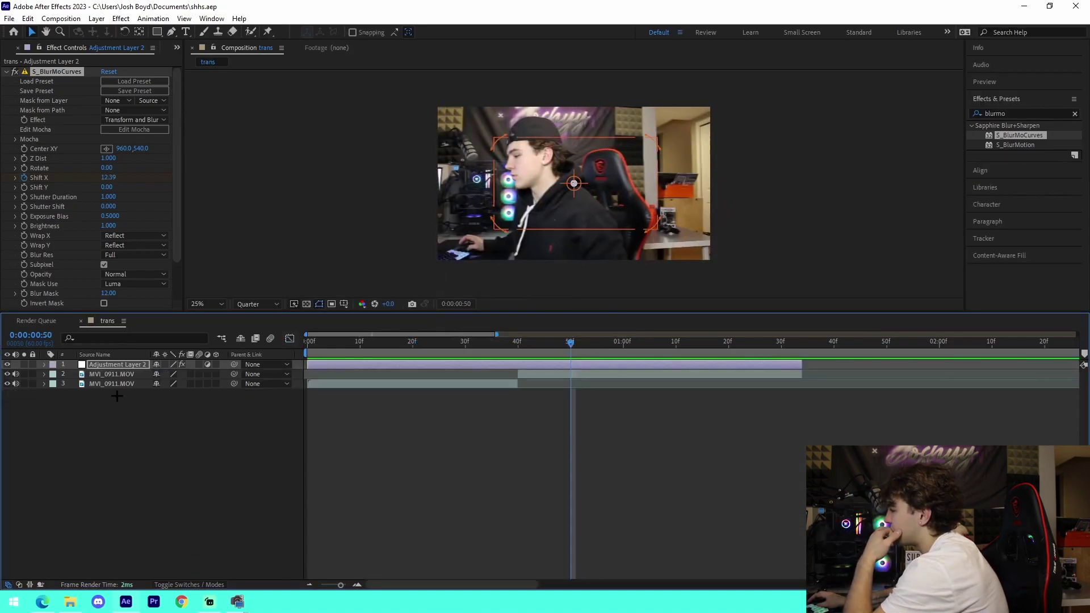
{"action": "left_click", "coordinate": [486, 445]}
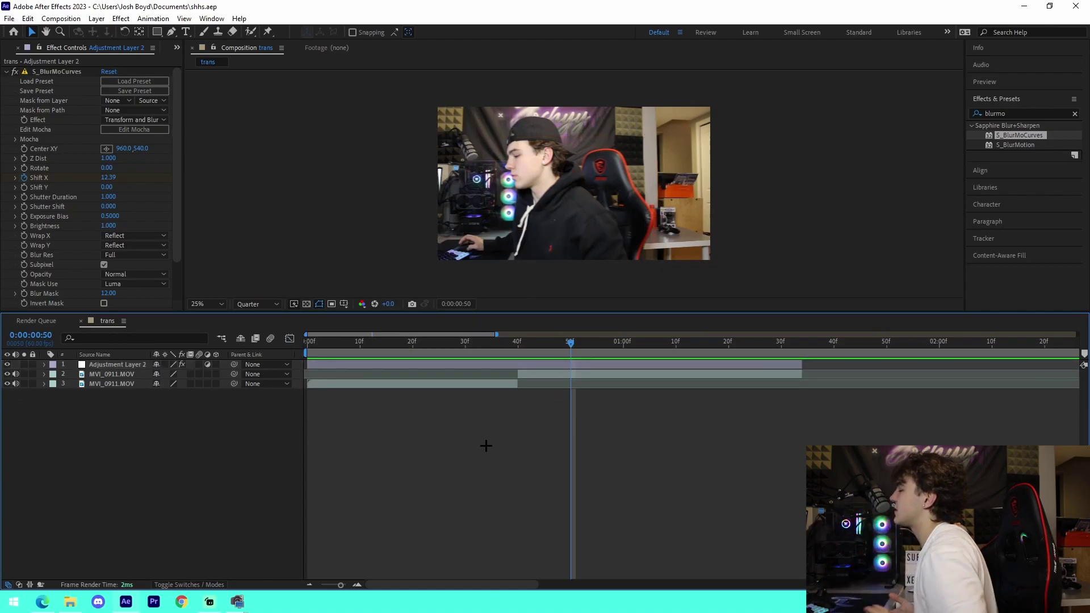